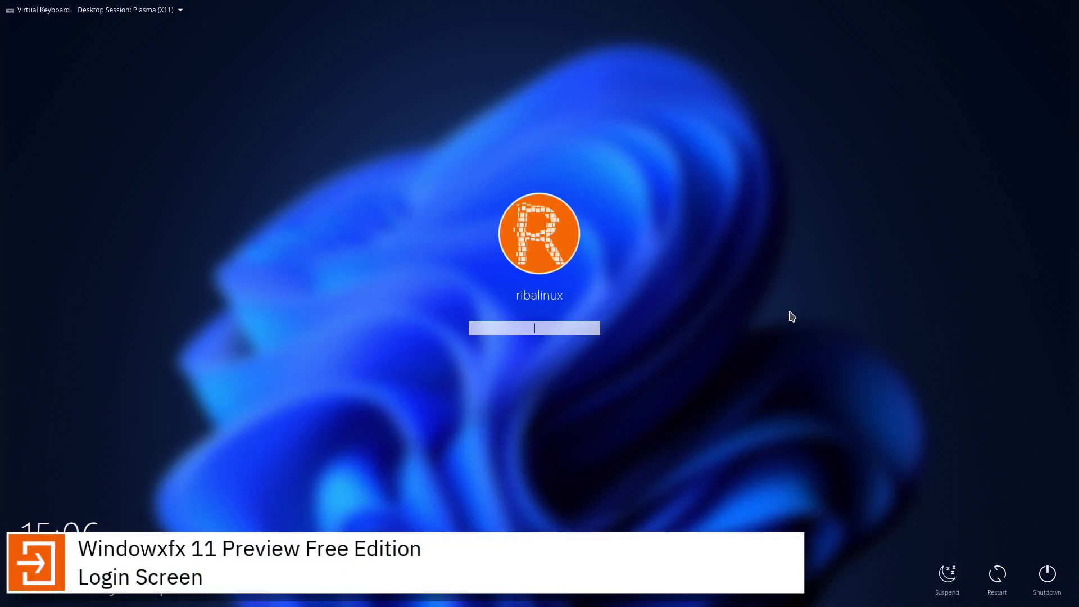
- Log in to the Plasma (X11) desktop session by entering the account password
{"action": "type", "text": "•••••••"}
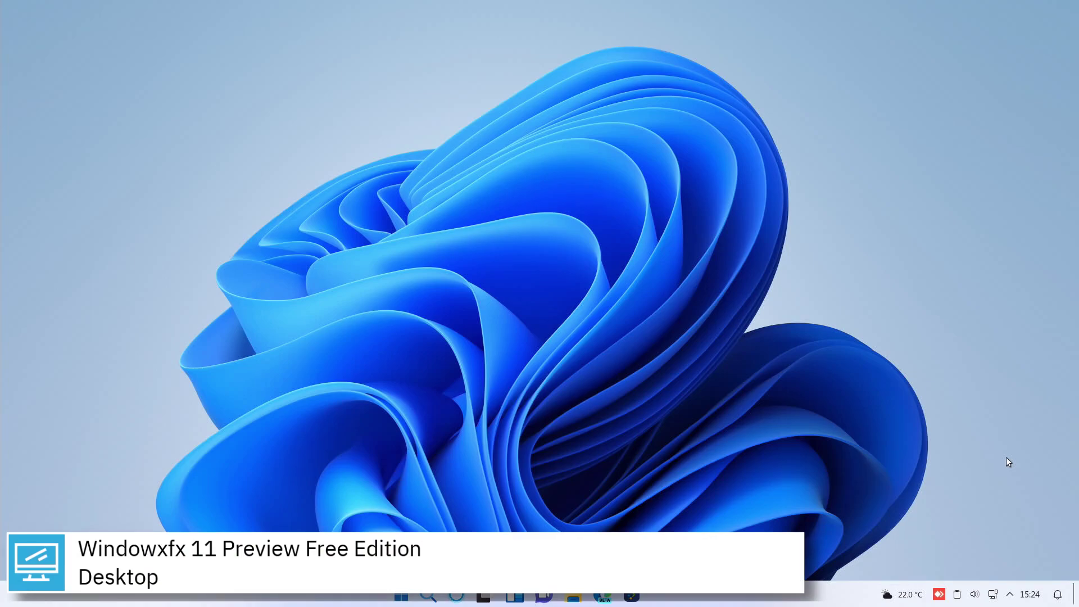
- View the desktop's notifications and calendar
{"action": "left_click", "coordinate": [1057, 594]}
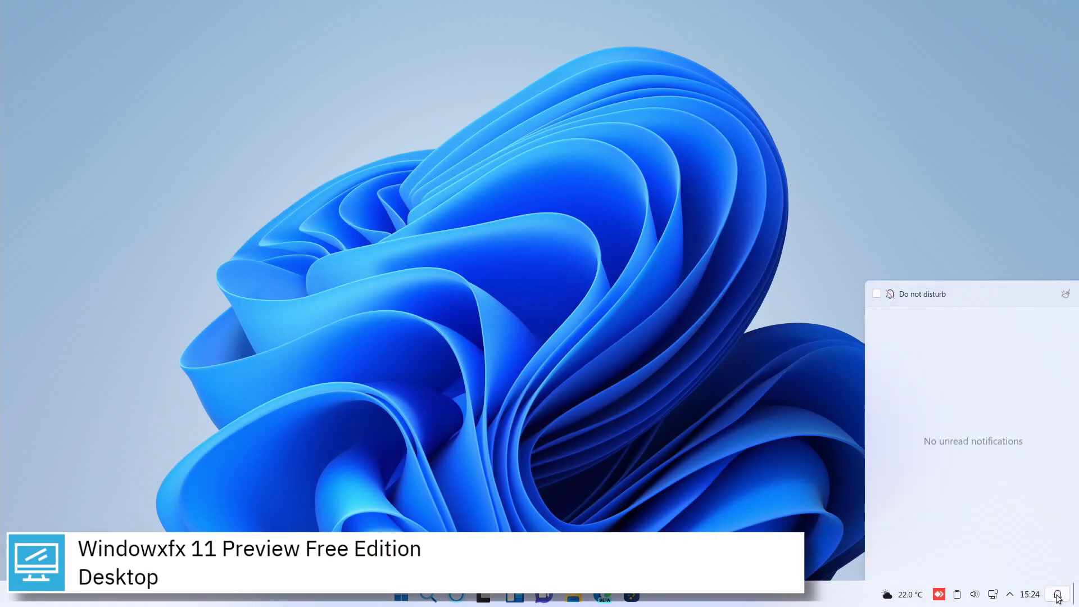
{"action": "left_click", "coordinate": [1030, 595]}
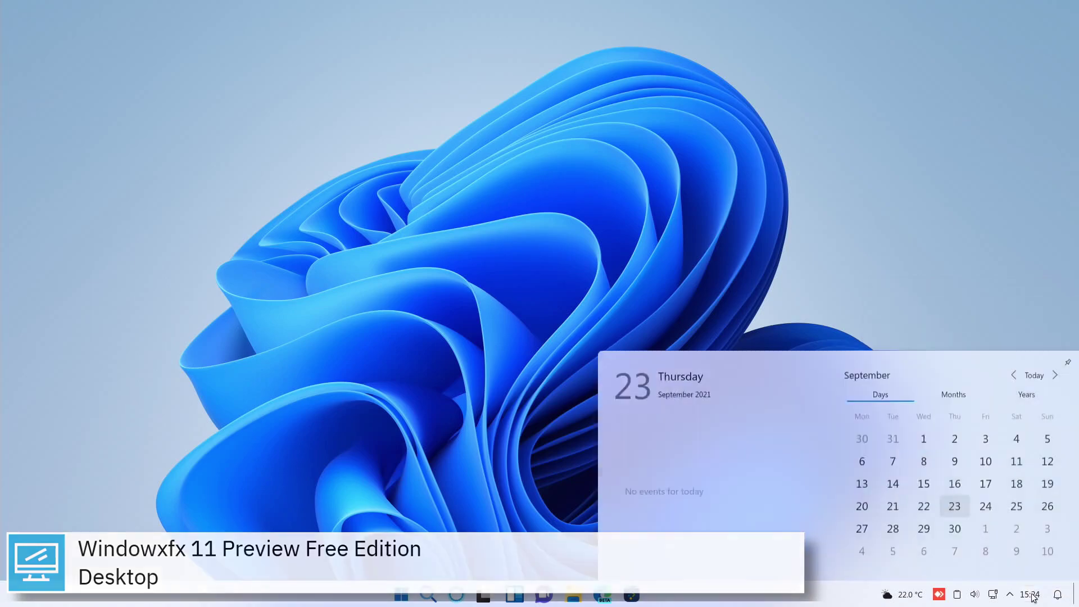
{"action": "left_click", "coordinate": [1030, 595]}
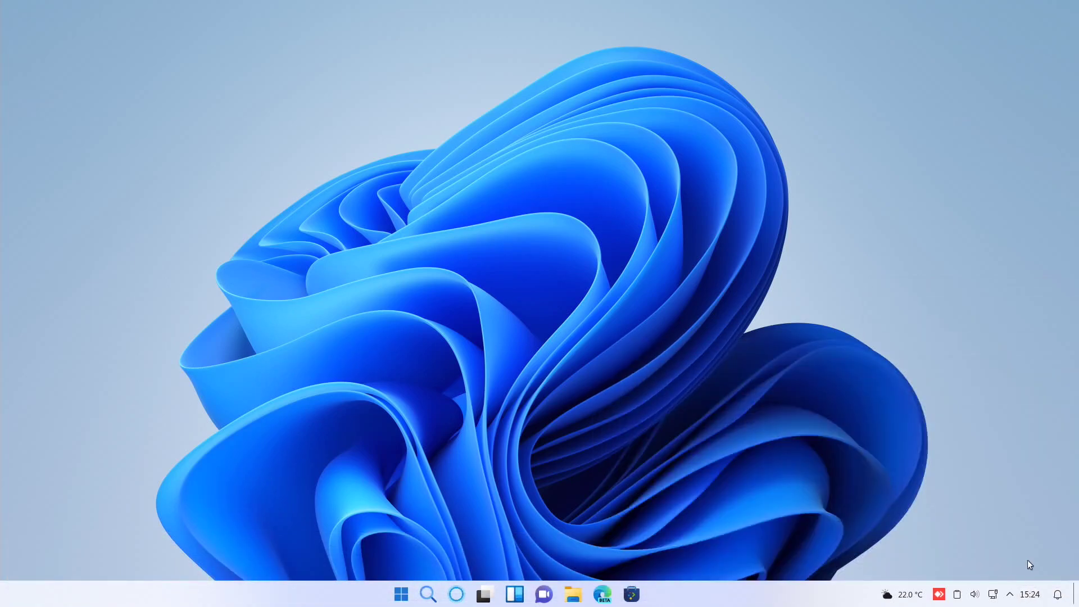
- Check the hidden system tray items and the network connections, and close both
{"action": "left_click", "coordinate": [1011, 595]}
{"action": "left_click", "coordinate": [1011, 595]}
{"action": "left_click", "coordinate": [993, 595]}
{"action": "left_click", "coordinate": [992, 594]}
- Check the audio volume controls and the clipboard history, and close both
{"action": "left_click", "coordinate": [973, 594]}
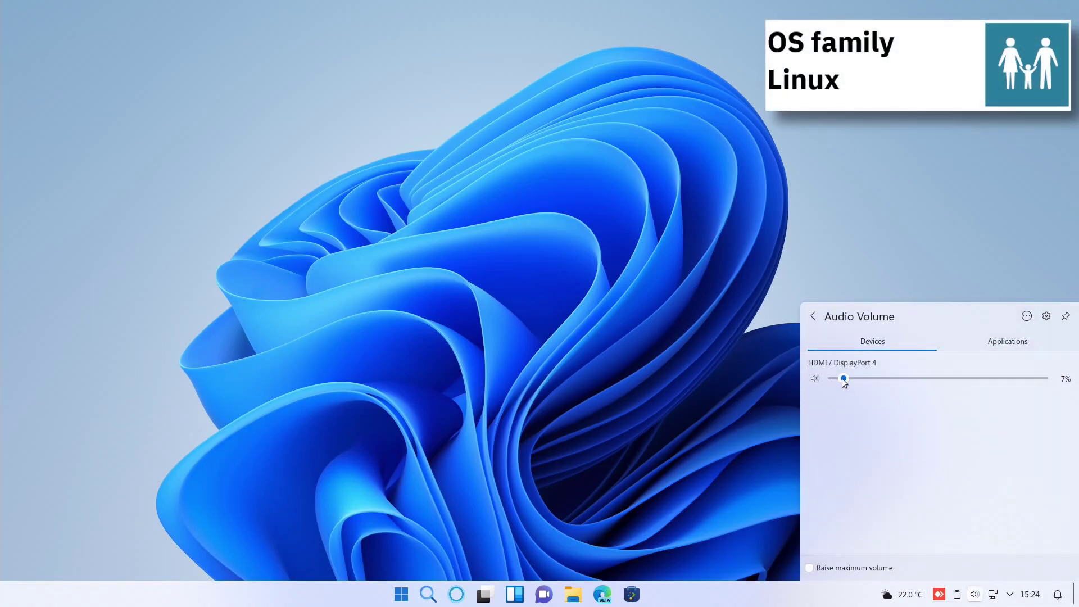
{"action": "left_click", "coordinate": [974, 595]}
{"action": "left_click", "coordinate": [957, 594]}
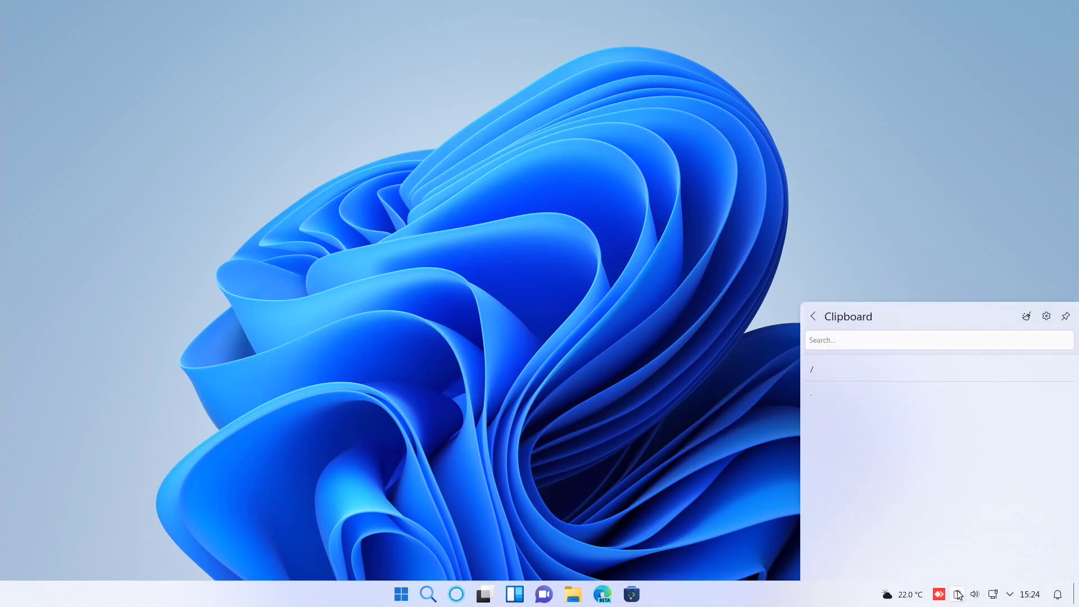
{"action": "left_click", "coordinate": [958, 595]}
- View the weather forecast and the desktop's context menu, and dismiss both
{"action": "left_click", "coordinate": [899, 597]}
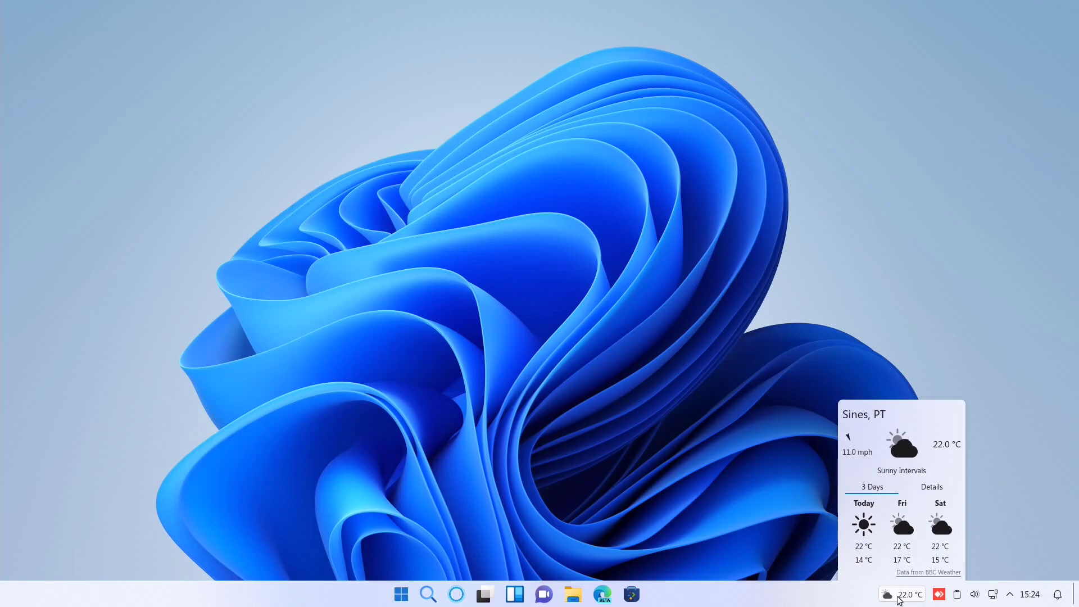
{"action": "left_click", "coordinate": [899, 599]}
{"action": "right_click", "coordinate": [318, 149]}
{"action": "left_click", "coordinate": [103, 291]}
- Show the start menu's complete application list, and view the shutdown dialog without powering off
{"action": "left_click", "coordinate": [401, 594]}
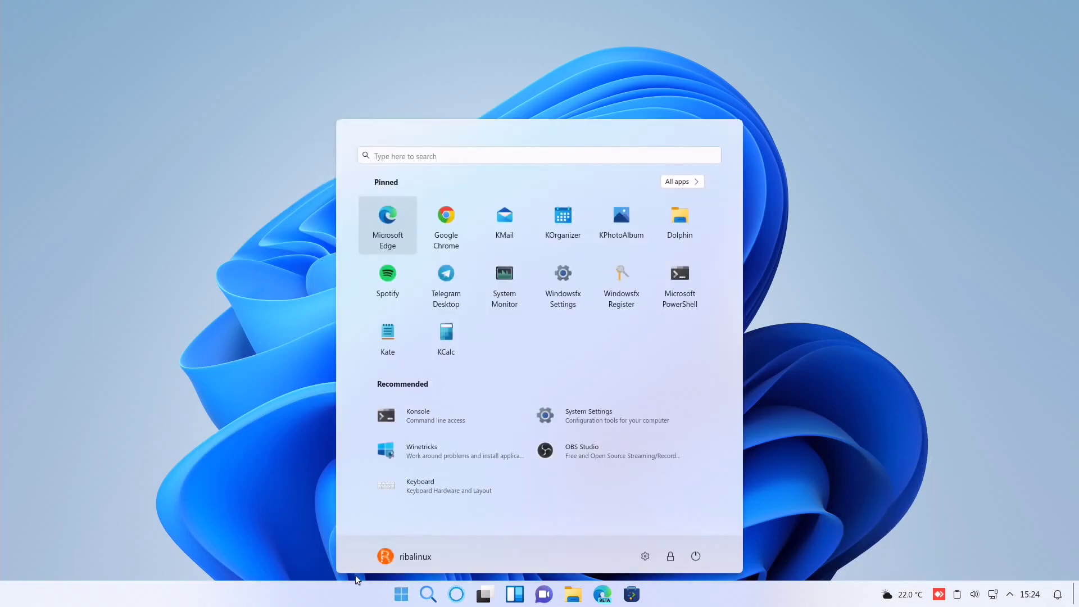
{"action": "left_click", "coordinate": [684, 182]}
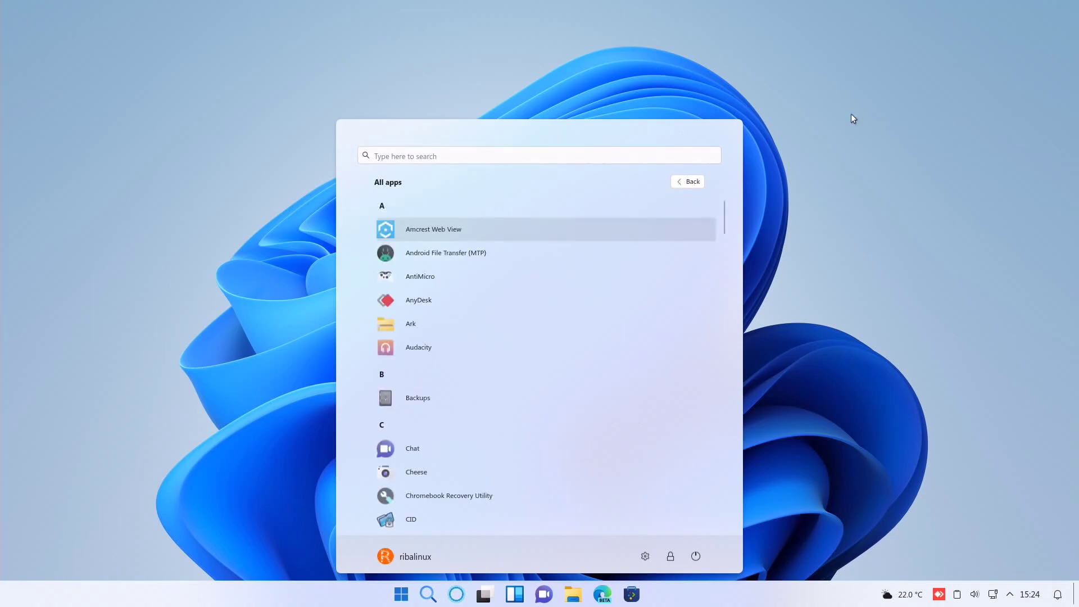
{"action": "left_click", "coordinate": [696, 556]}
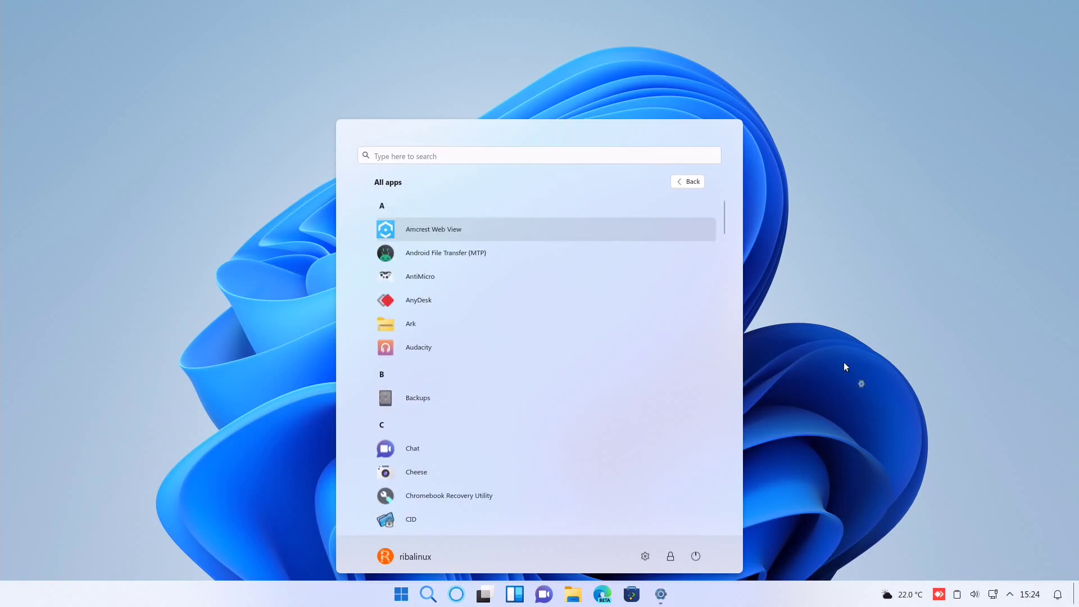
{"action": "left_click", "coordinate": [604, 364]}
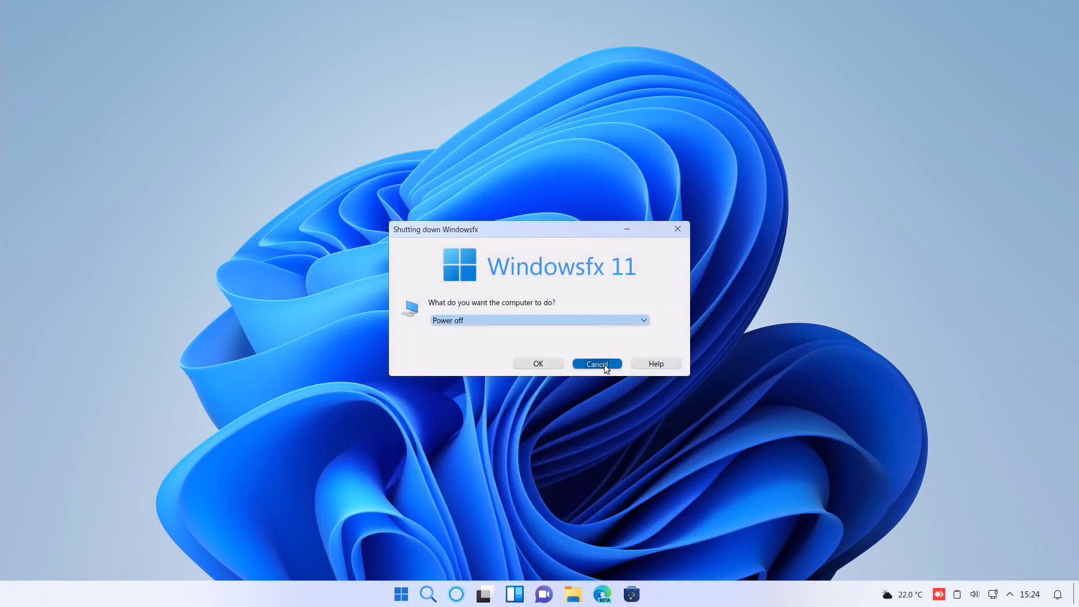
- View the categorised application launcher with its favourites and dismiss it
{"action": "left_click", "coordinate": [428, 594]}
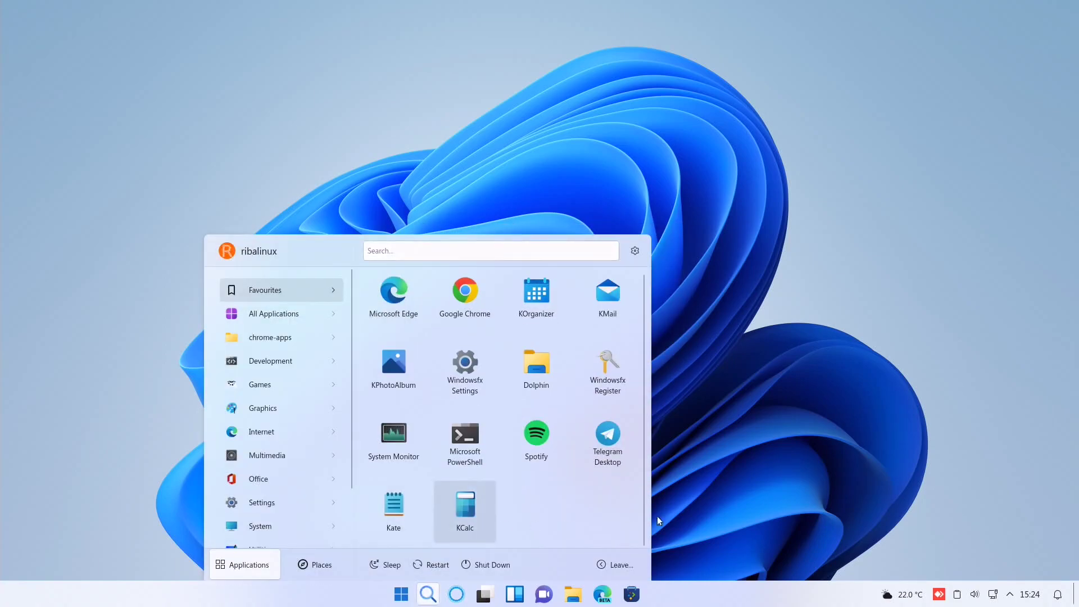
{"action": "left_click", "coordinate": [774, 382]}
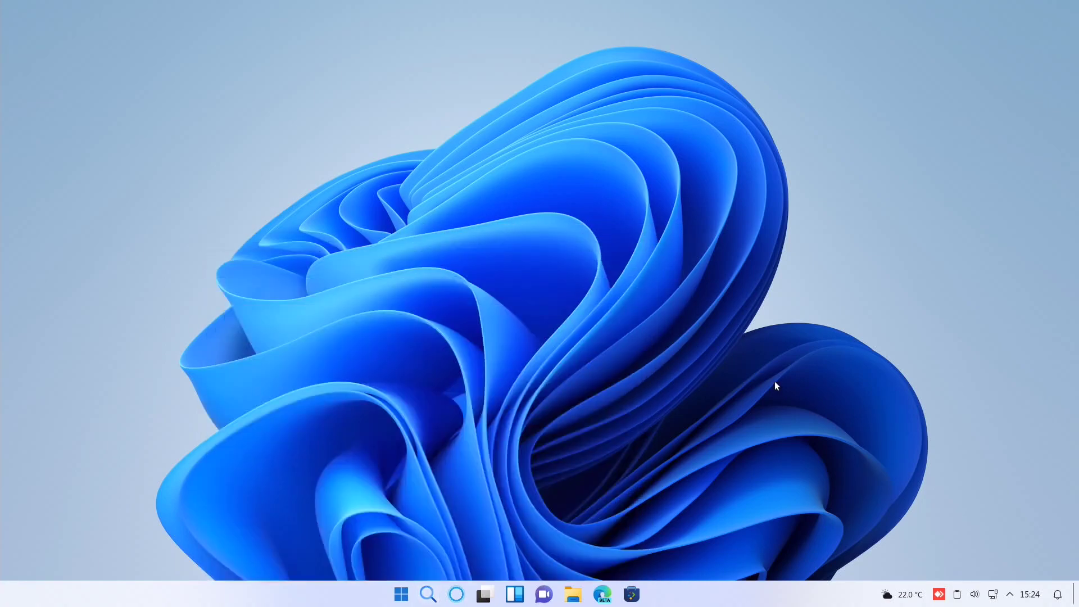
- Launch the Konsole terminal by searching for "kon", and open the Dolphin file manager at the Home folder
{"action": "key", "text": "alt+space"}
{"action": "type", "text": "kon"}
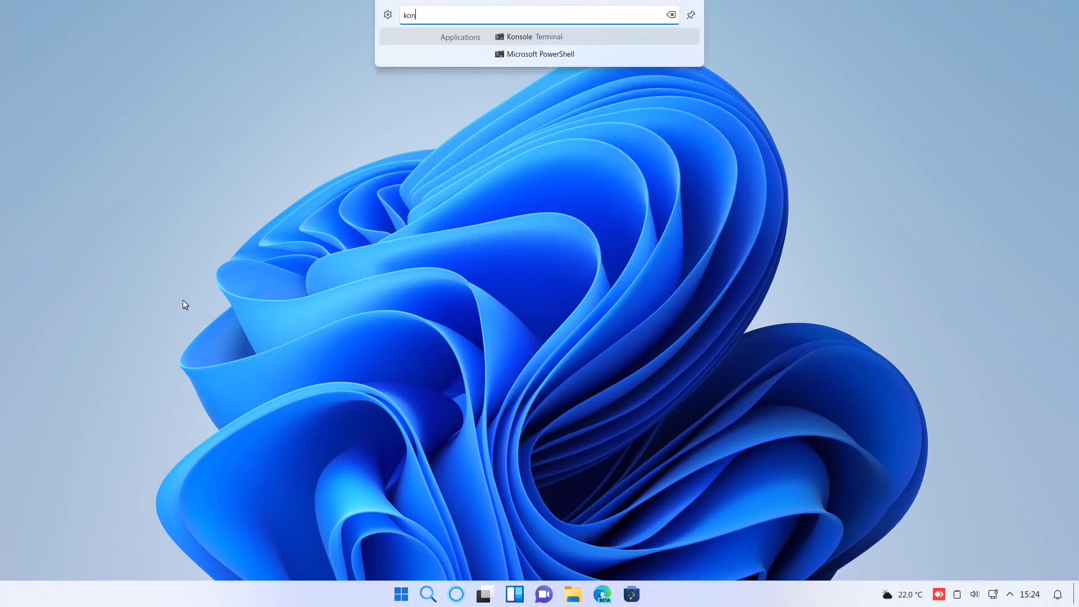
{"action": "left_click", "coordinate": [406, 35]}
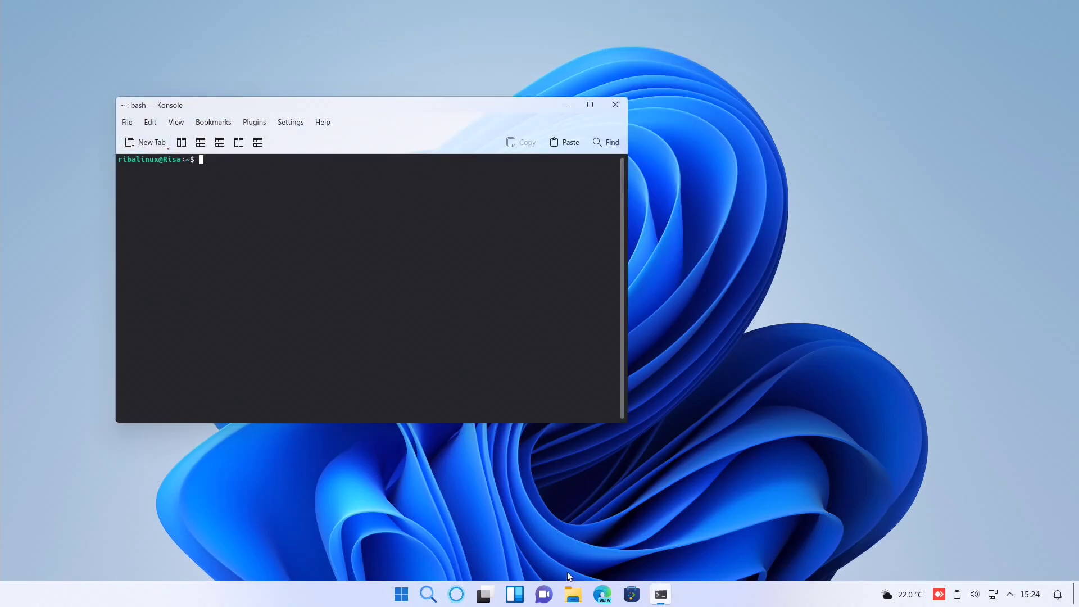
{"action": "left_click", "coordinate": [573, 594]}
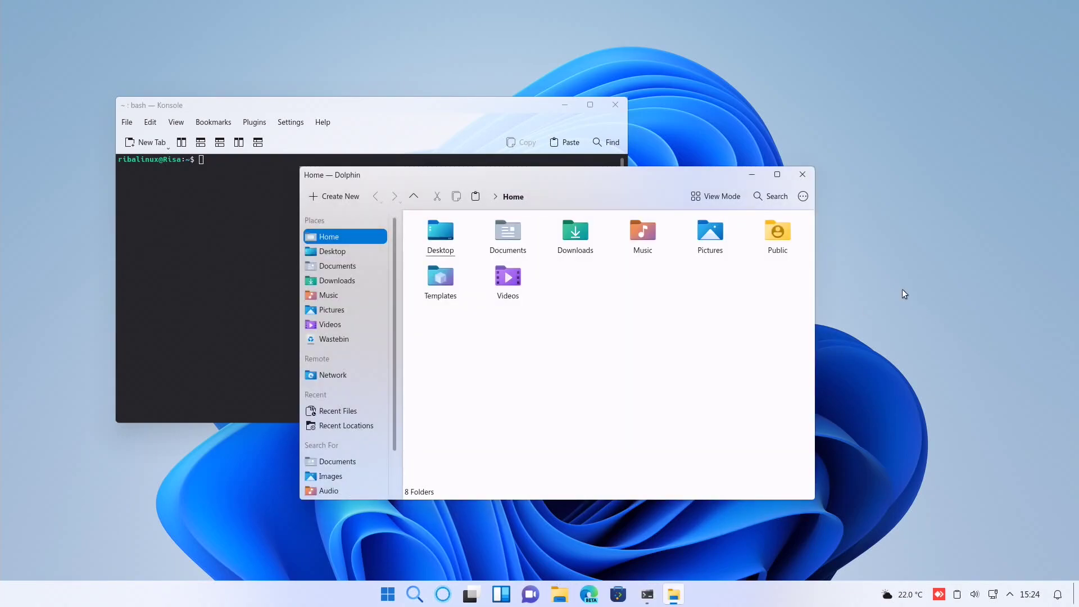
- Cycle through the open windows with the window switcher and bring Konsole to the front
{"action": "key", "text": "alt+Tab"}
{"action": "key", "text": "alt+Tab"}
{"action": "key", "text": "alt+Tab"}
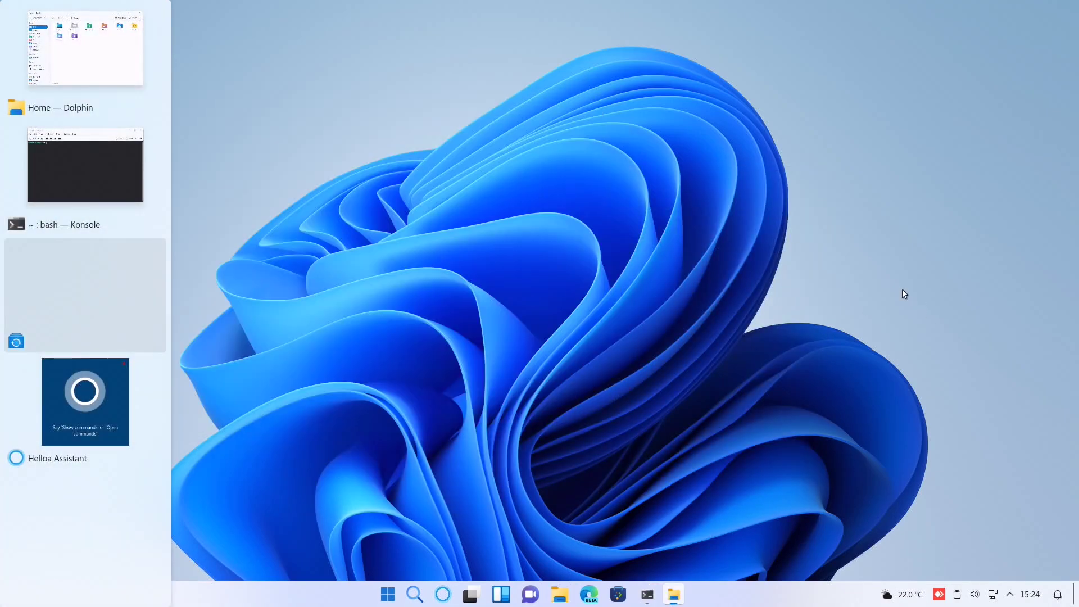
{"action": "key", "text": "alt+Tab"}
{"action": "key", "text": "alt+Tab"}
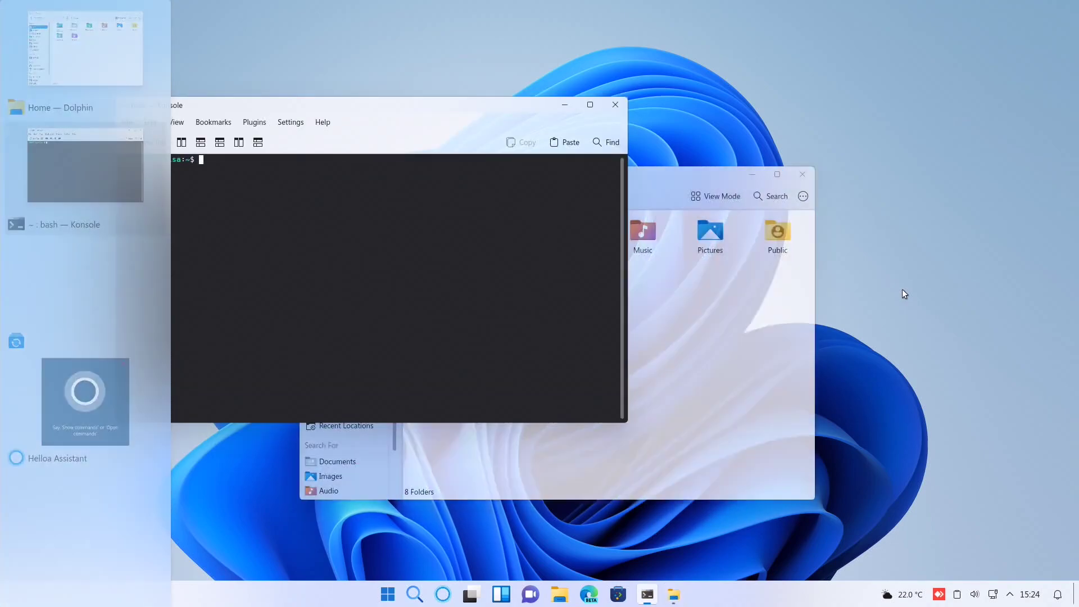
- Tile Konsole and Dolphin side by side on the two halves of the desktop, and restore both to floating windows
{"action": "left_click_drag", "start_coordinate": [453, 99], "coordinate": [1, 202]}
{"action": "left_click_drag", "start_coordinate": [716, 170], "coordinate": [1078, 292]}
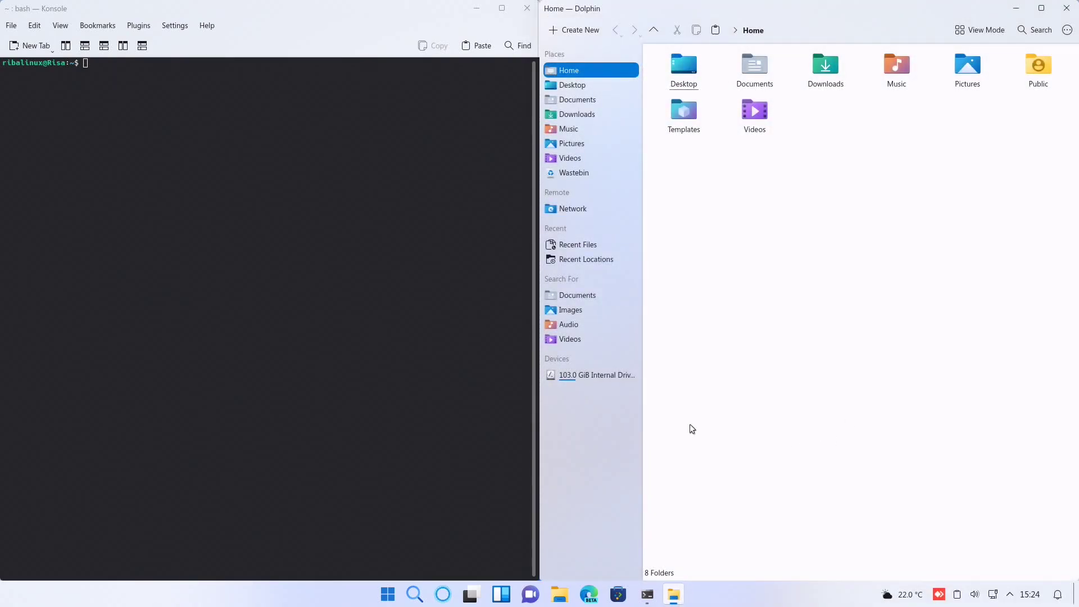
{"action": "double_click", "coordinate": [880, 8]}
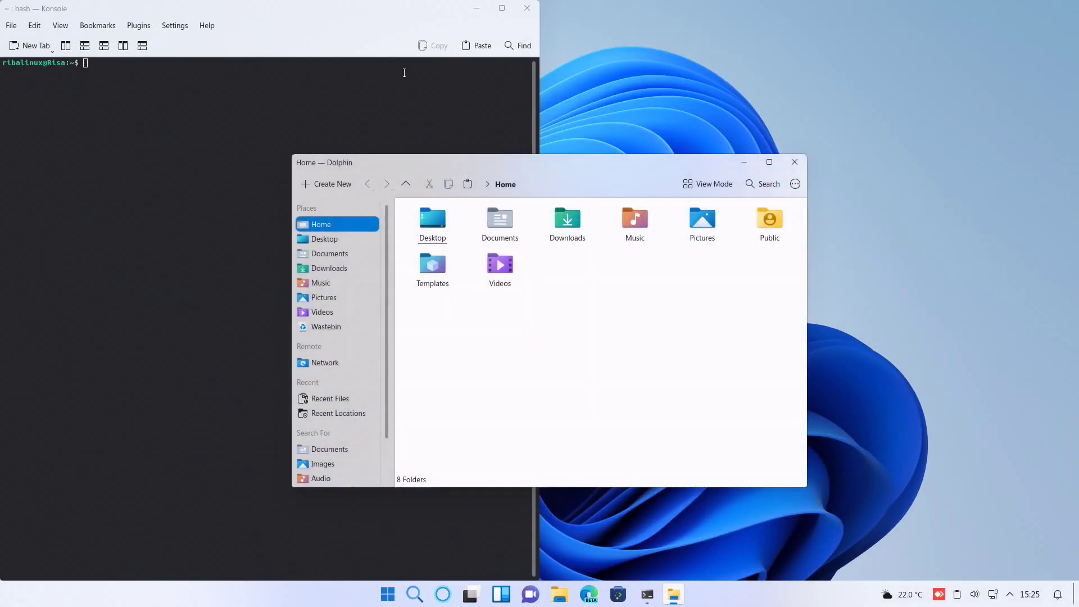
{"action": "left_click_drag", "start_coordinate": [380, 9], "coordinate": [476, 82]}
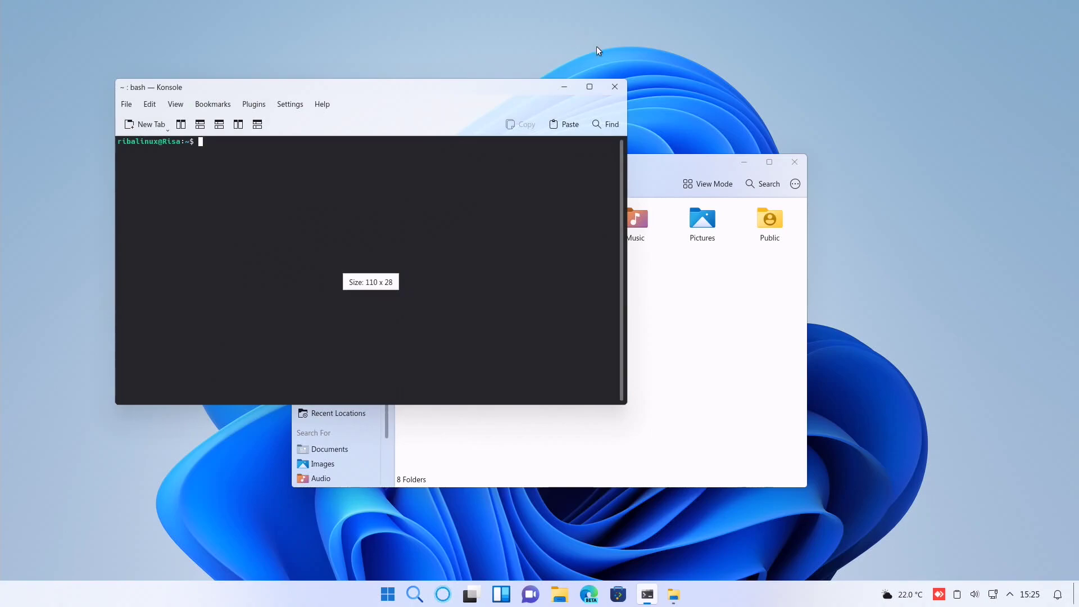
- Close the Konsole window and move the Dolphin window to the upper-left area of the desktop
{"action": "left_click", "coordinate": [614, 88]}
{"action": "left_click_drag", "start_coordinate": [639, 161], "coordinate": [463, 104]}
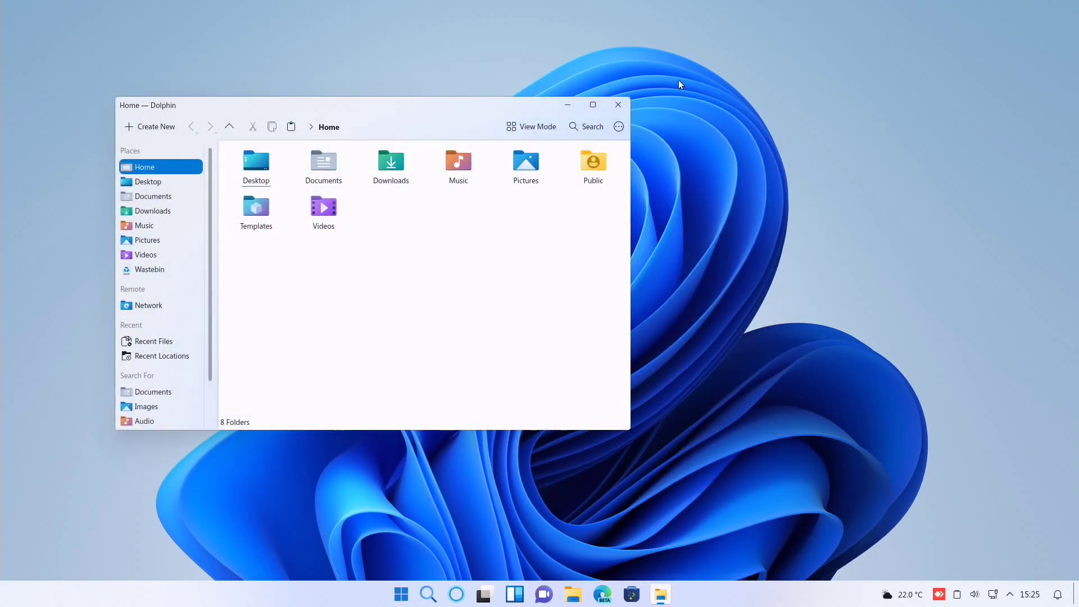
- Look through Dolphin's main menu of options and dismiss it
{"action": "left_click", "coordinate": [619, 127]}
{"action": "left_click", "coordinate": [622, 128]}
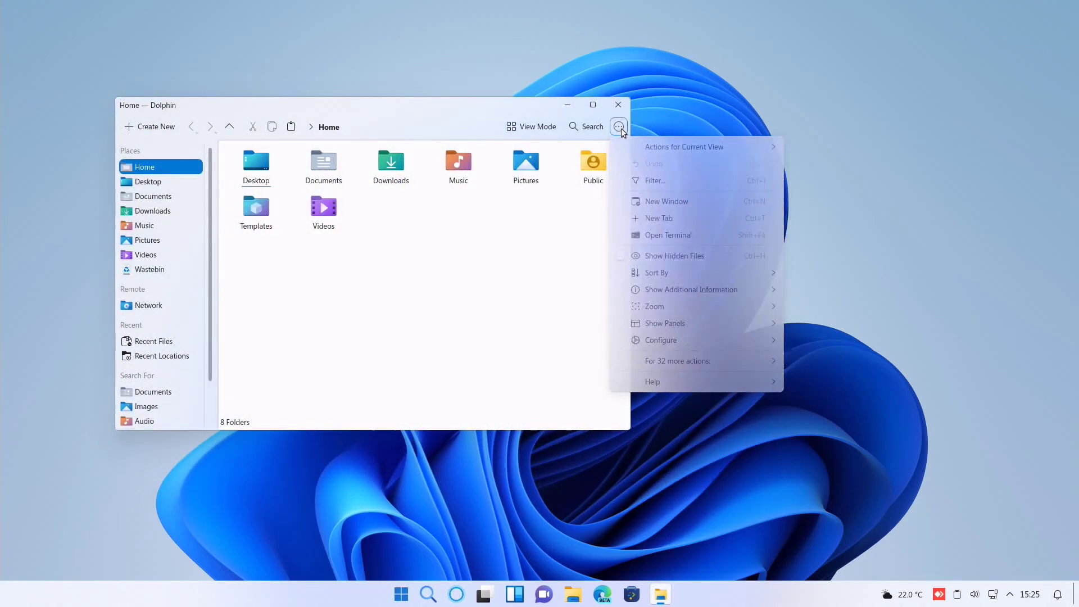
{"action": "left_click", "coordinate": [586, 127]}
{"action": "left_click", "coordinate": [622, 153]}
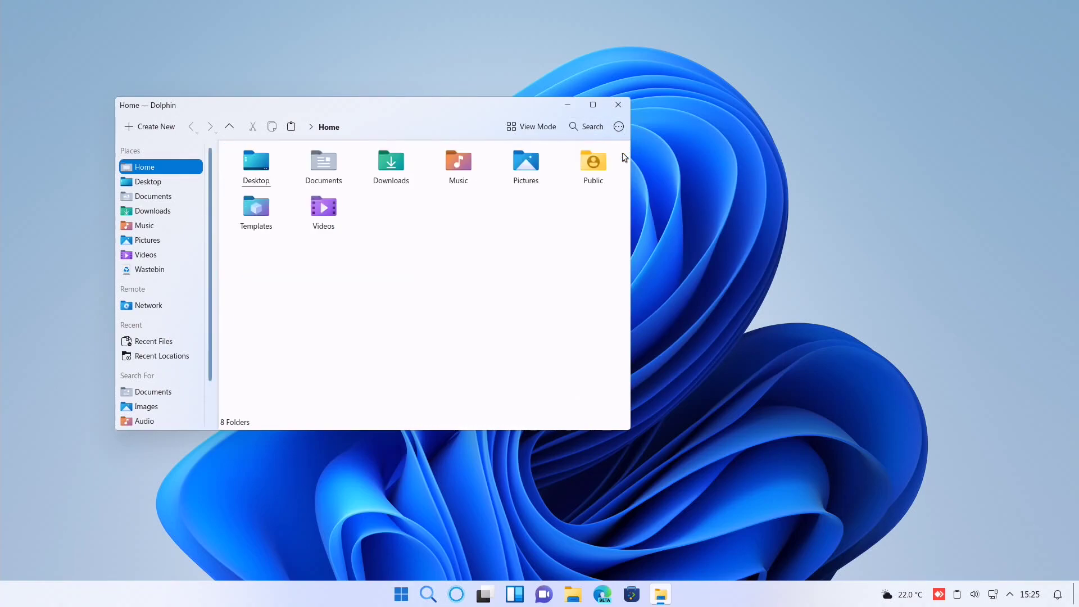
- Display the Home folder in Compact and Details view modes, and return it to Icons
{"action": "left_click", "coordinate": [533, 129]}
{"action": "left_click", "coordinate": [528, 163]}
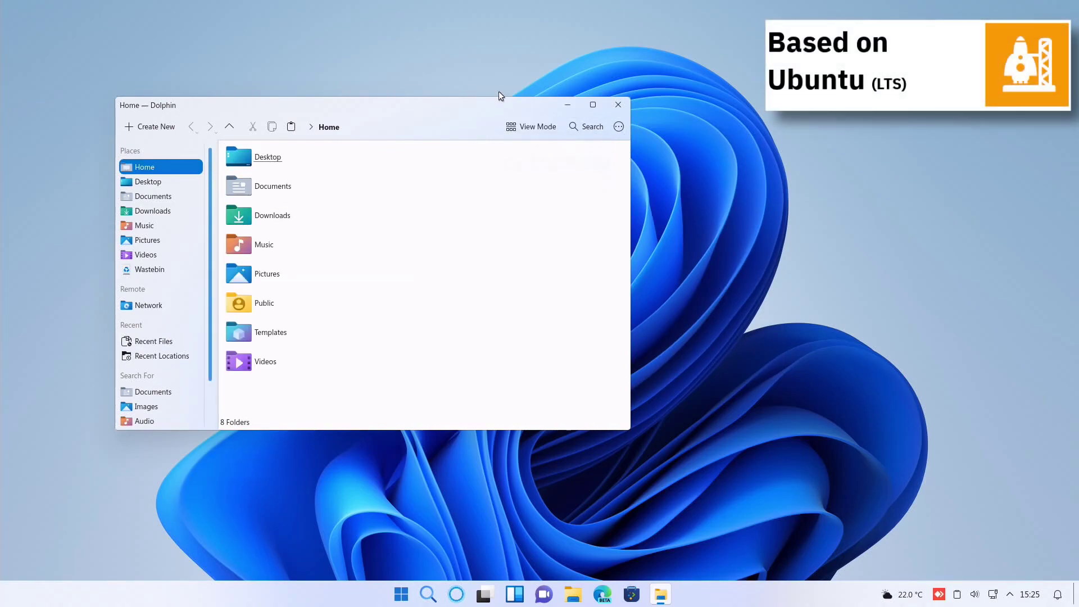
{"action": "left_click", "coordinate": [533, 123]}
{"action": "left_click", "coordinate": [534, 175]}
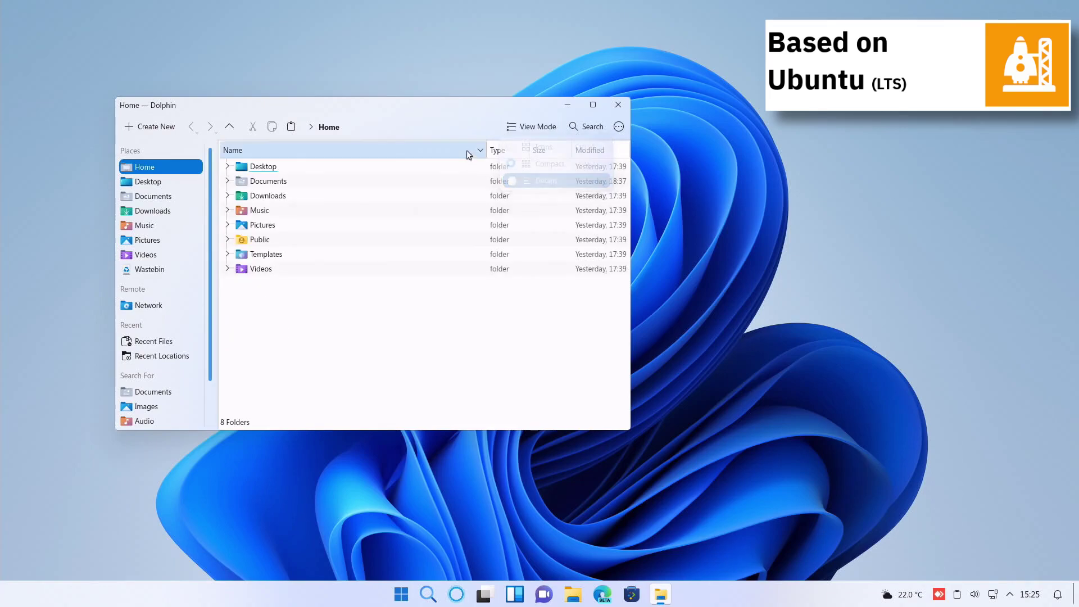
{"action": "left_click", "coordinate": [534, 133]}
{"action": "left_click", "coordinate": [536, 146]}
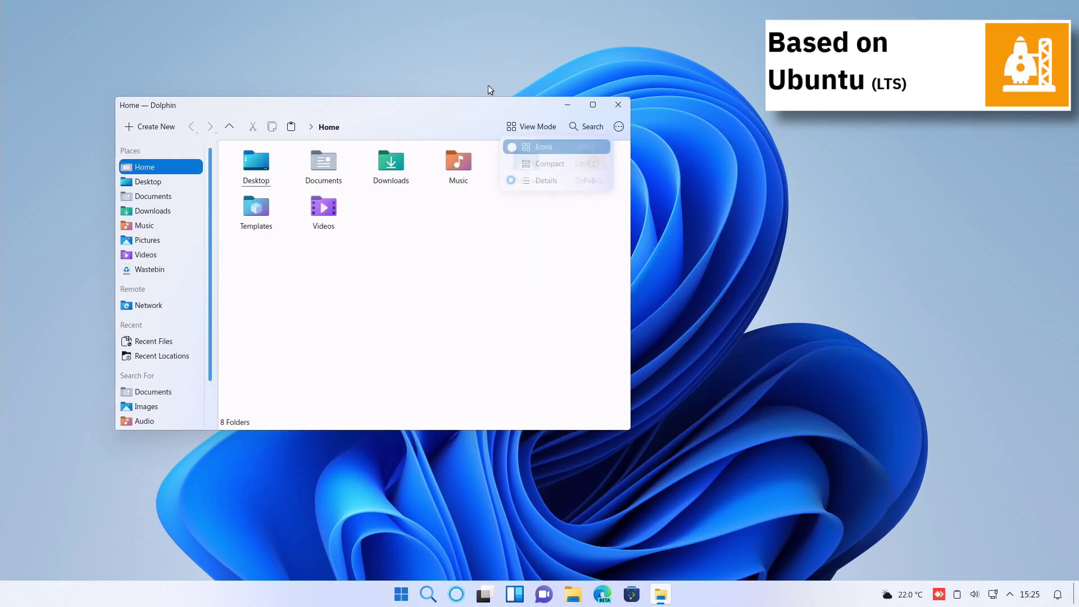
- Maximize and minimize the Dolphin window, restoring it to its floating size each time
{"action": "left_click", "coordinate": [593, 106]}
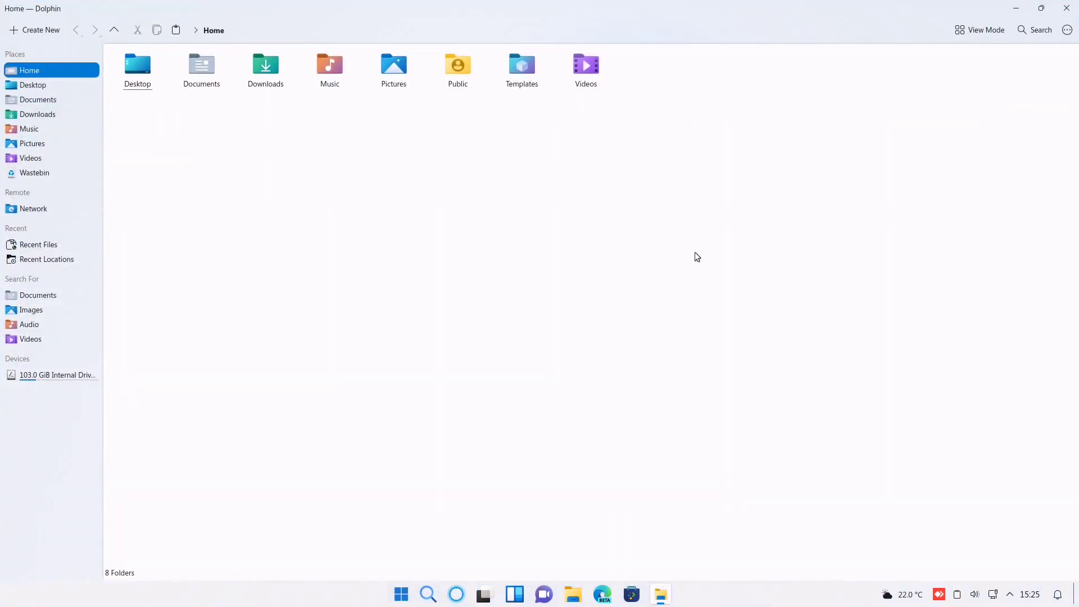
{"action": "left_click", "coordinate": [1041, 8]}
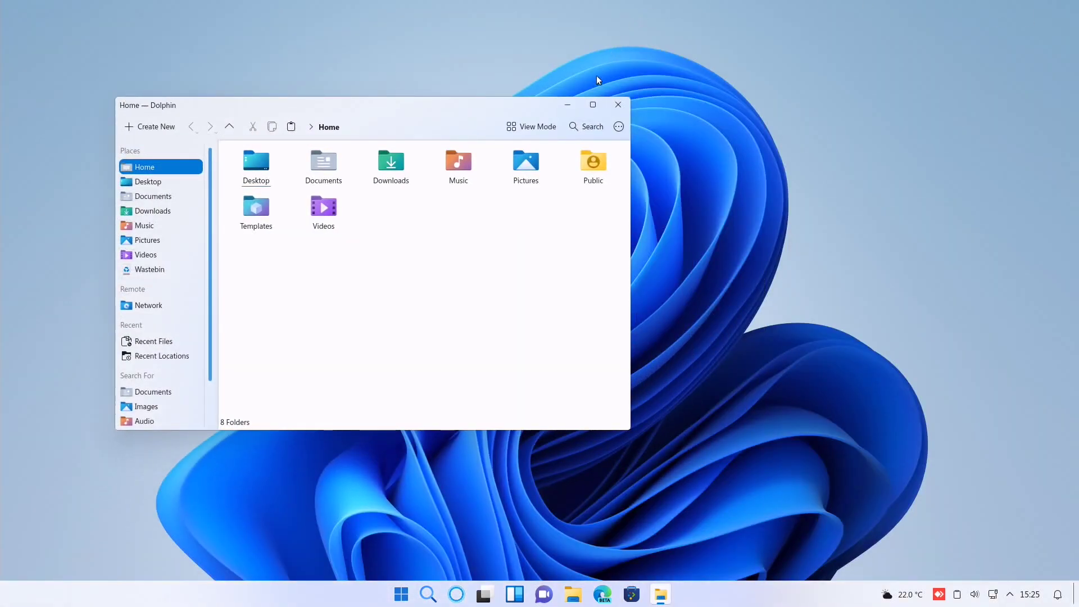
{"action": "left_click", "coordinate": [567, 104]}
{"action": "left_click", "coordinate": [661, 593]}
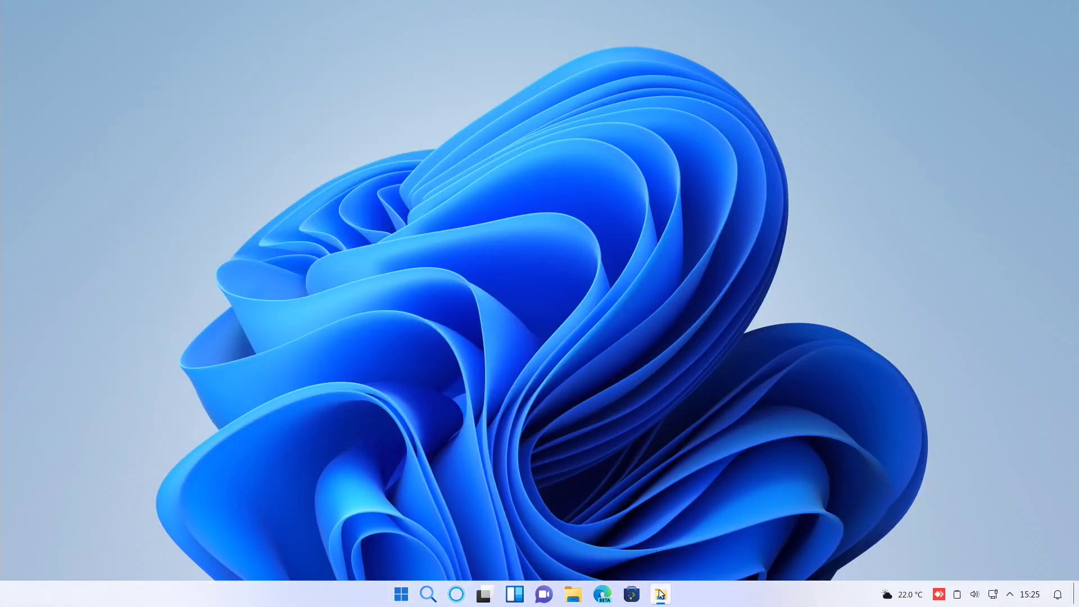
- Switch to an empty virtual desktop through the desktop overview, and return to the first desktop with Dolphin
{"action": "left_click", "coordinate": [482, 593]}
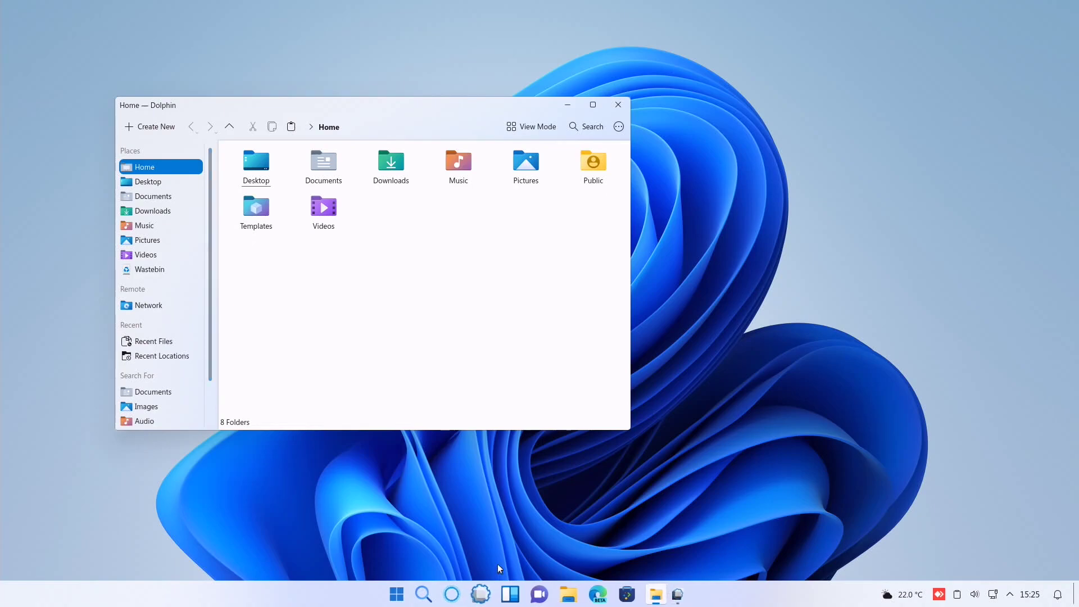
{"action": "left_click", "coordinate": [414, 337]}
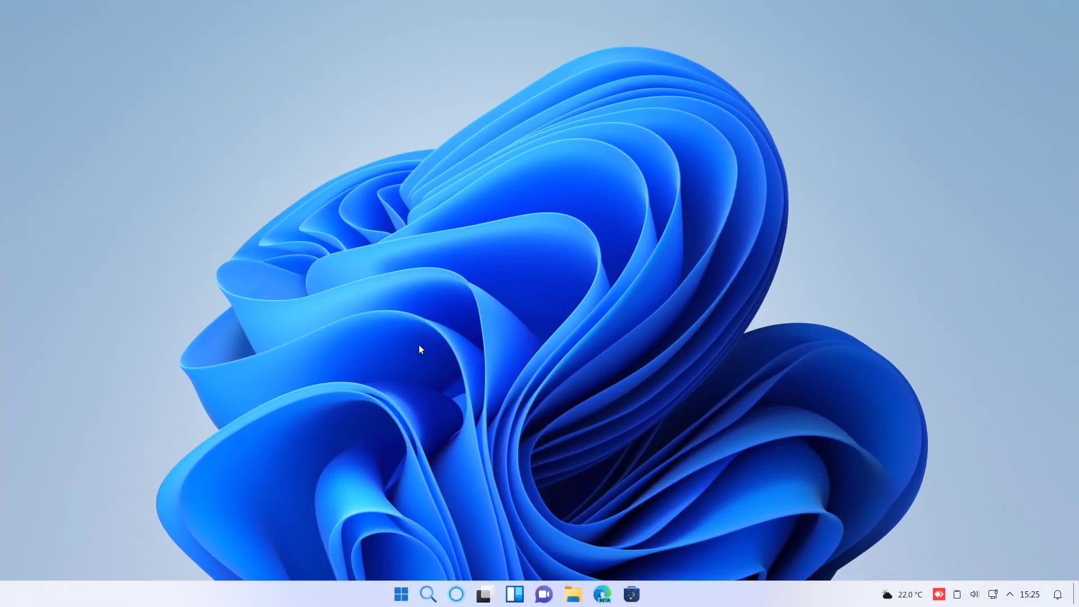
{"action": "left_click", "coordinate": [483, 591]}
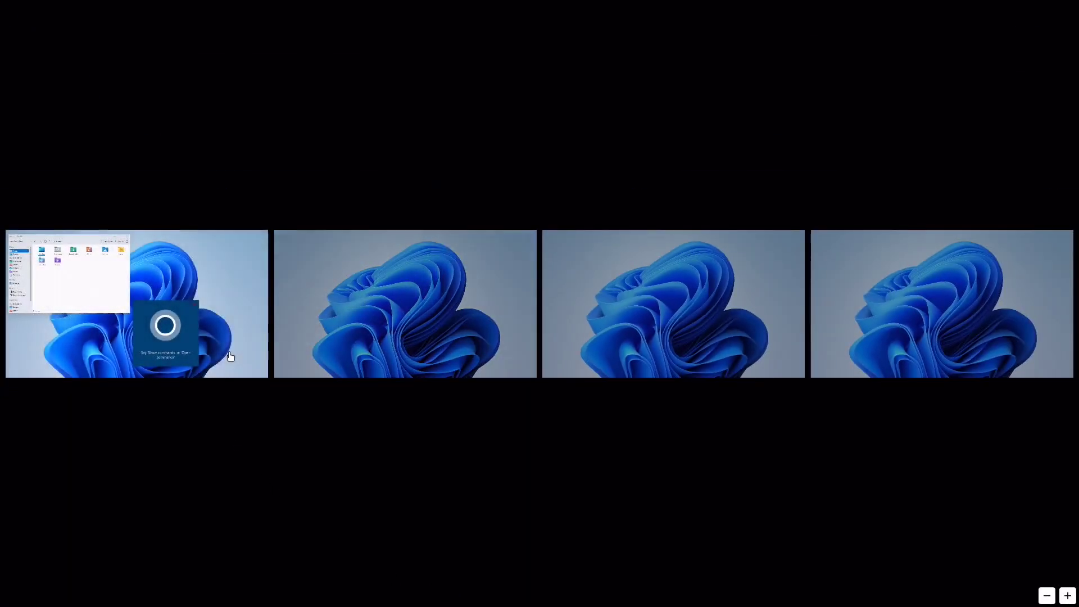
{"action": "left_click", "coordinate": [230, 356]}
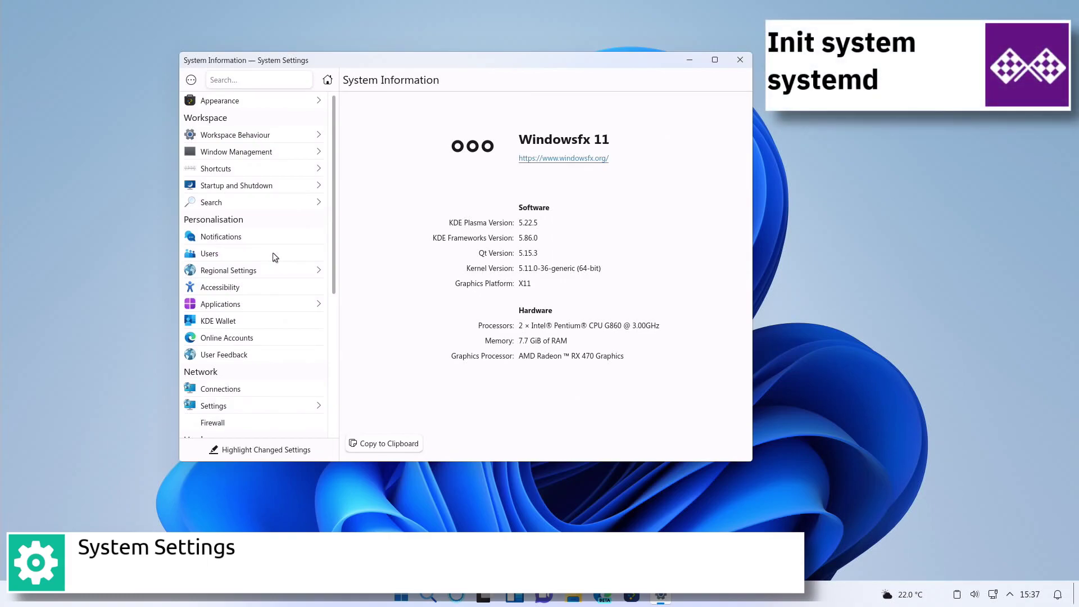
- Examine the lower categories in the System Settings list
{"action": "scroll", "coordinate": [274, 254], "scroll_direction": "down", "scroll_amount": 7}
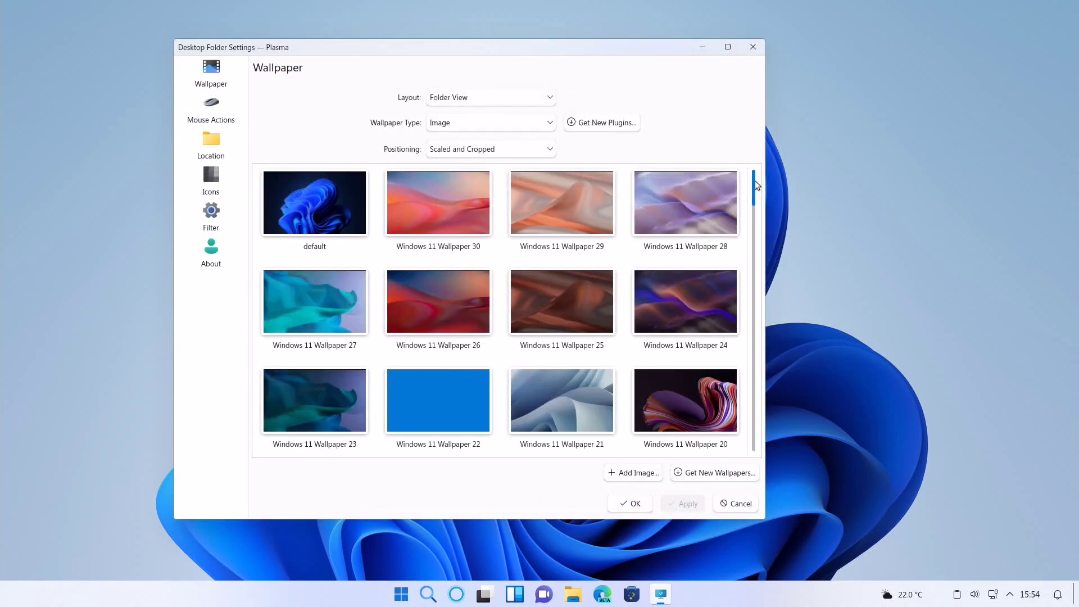
- Examine the available Windows 11 wallpapers in the desktop folder settings through to the end of the collection
{"action": "scroll", "coordinate": [756, 186], "scroll_direction": "down", "scroll_amount": 5}
{"action": "scroll", "coordinate": [755, 184], "scroll_direction": "down", "scroll_amount": 12}
{"action": "scroll", "coordinate": [756, 183], "scroll_direction": "down", "scroll_amount": 12}
{"action": "scroll", "coordinate": [755, 181], "scroll_direction": "down", "scroll_amount": 5}
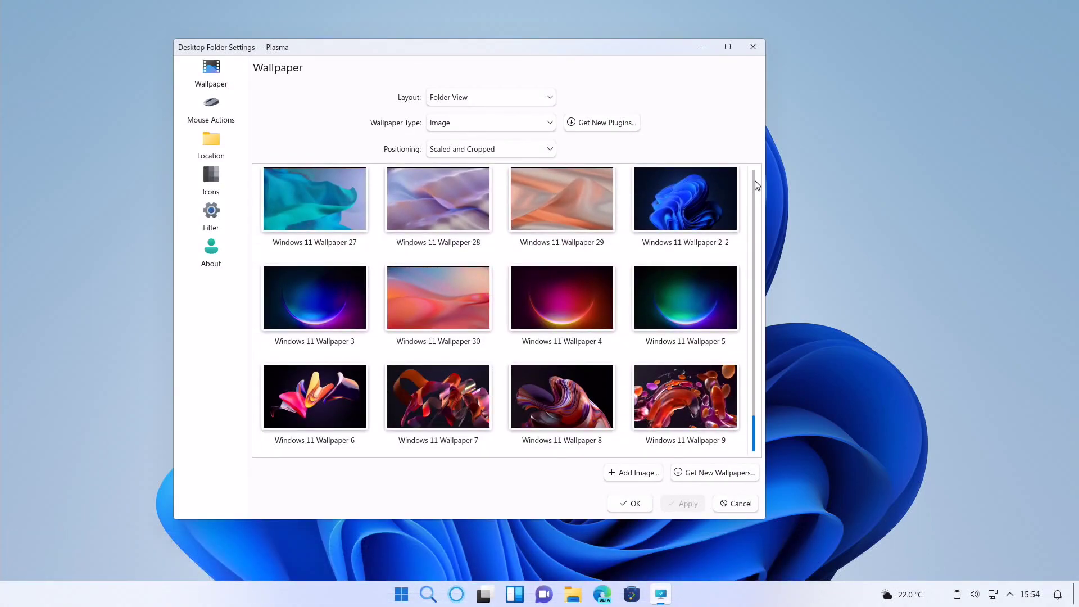
- View the Mouse Actions, Location, Icons, Filter and About pages of the desktop folder settings
{"action": "left_click", "coordinate": [210, 108]}
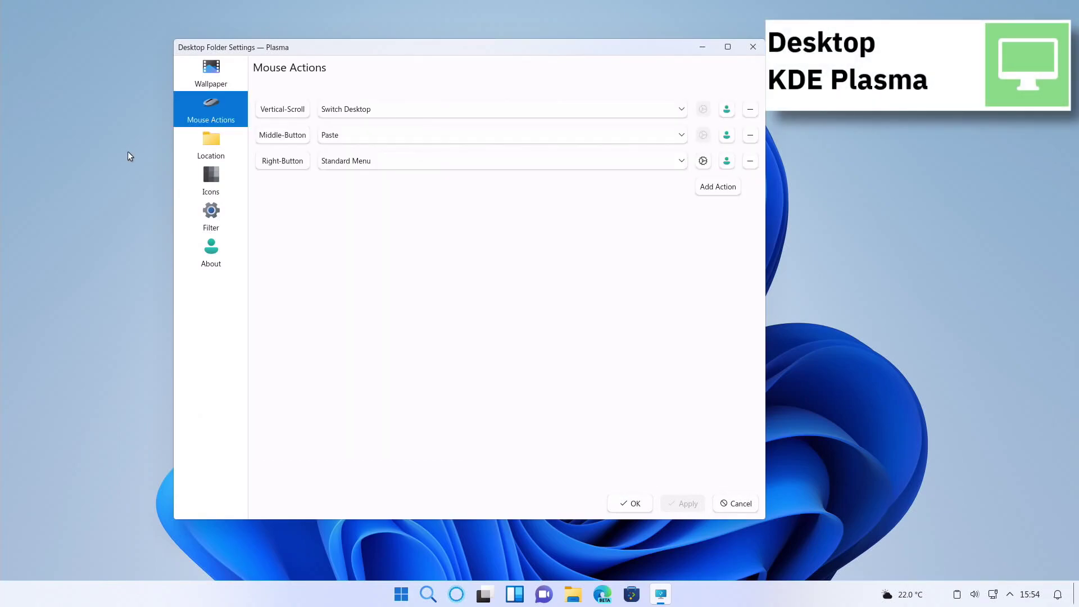
{"action": "left_click", "coordinate": [182, 154]}
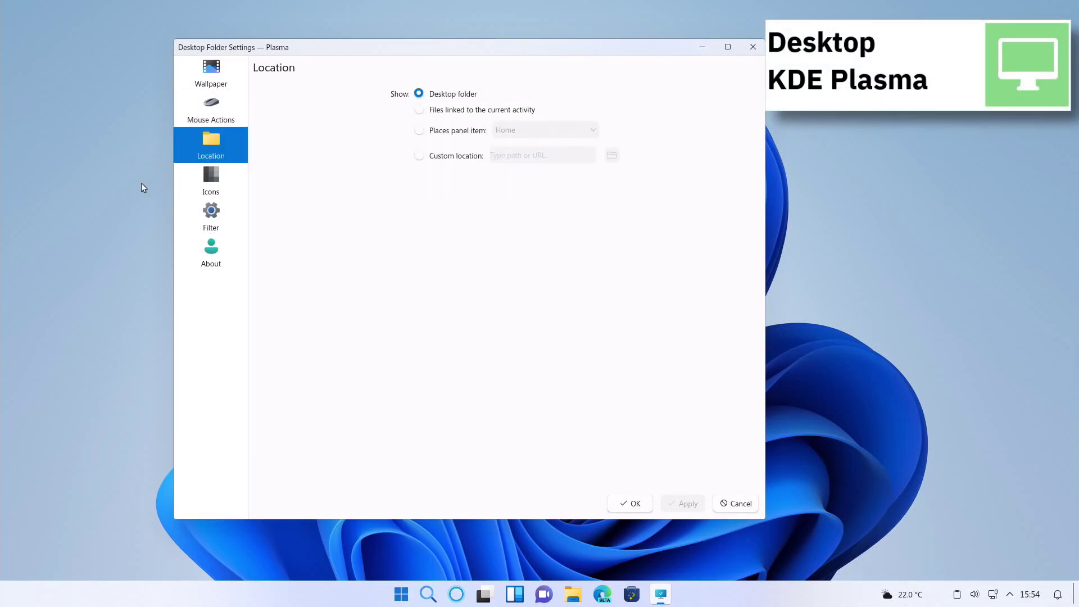
{"action": "left_click", "coordinate": [185, 184]}
{"action": "left_click", "coordinate": [188, 216]}
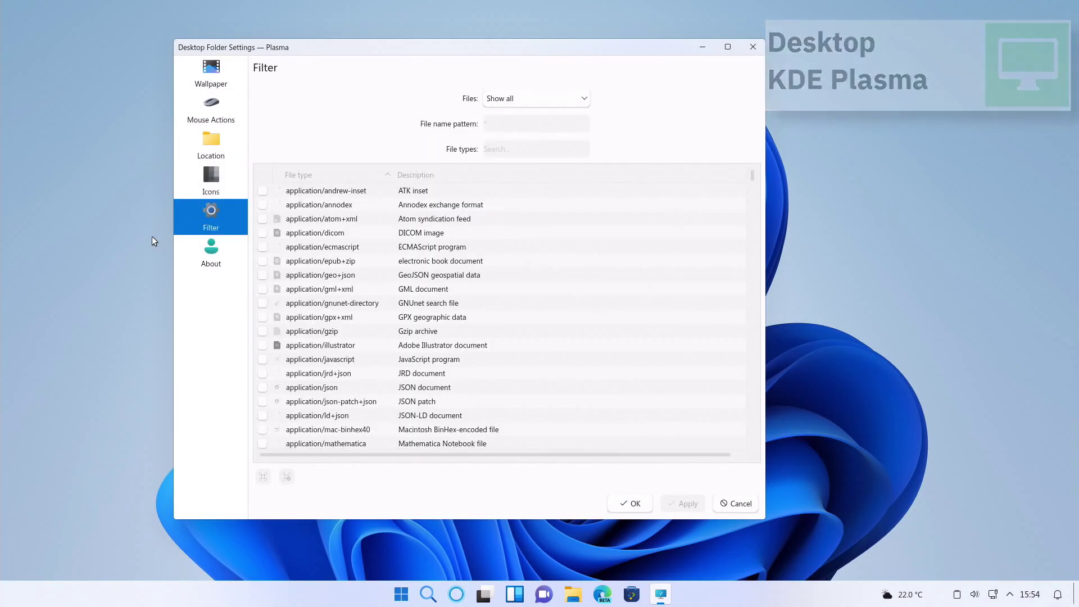
{"action": "left_click", "coordinate": [201, 255]}
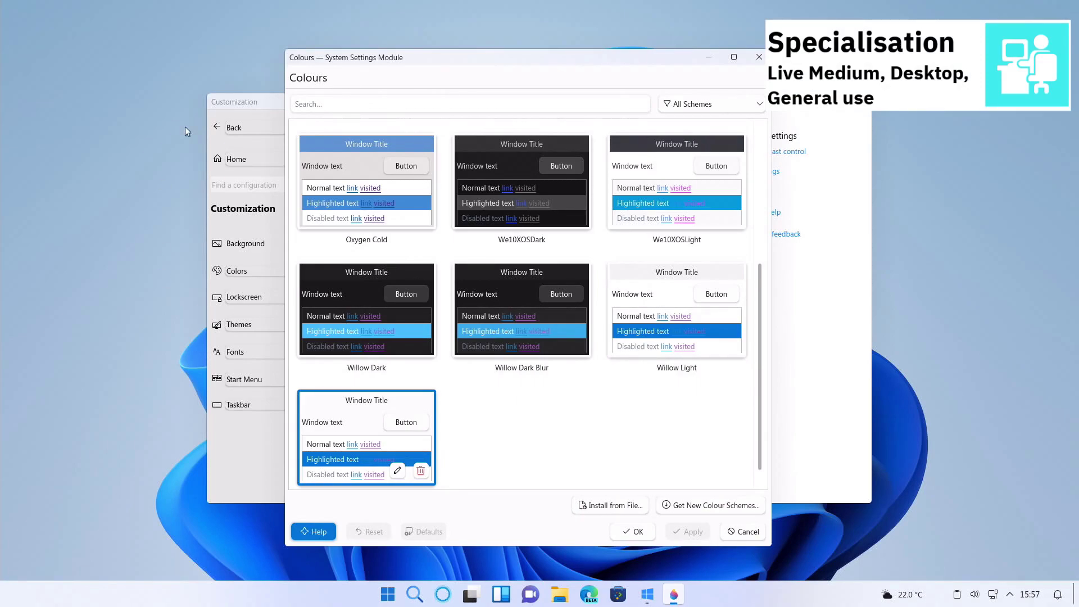
- Close the Colours module, then view the Lockscreen settings from Customization and close them
{"action": "left_click", "coordinate": [759, 57]}
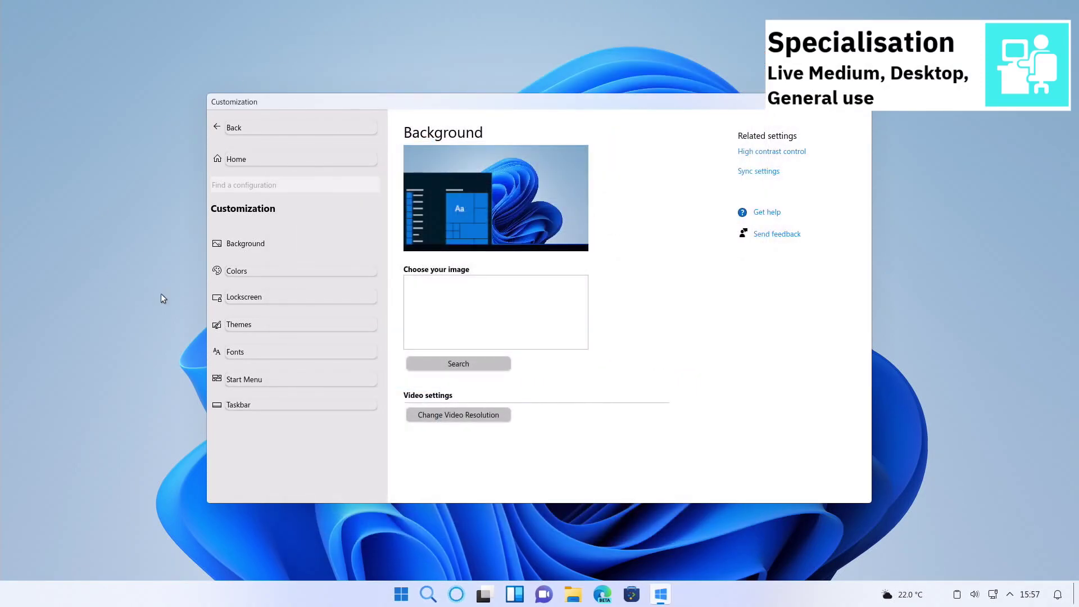
{"action": "left_click", "coordinate": [241, 297]}
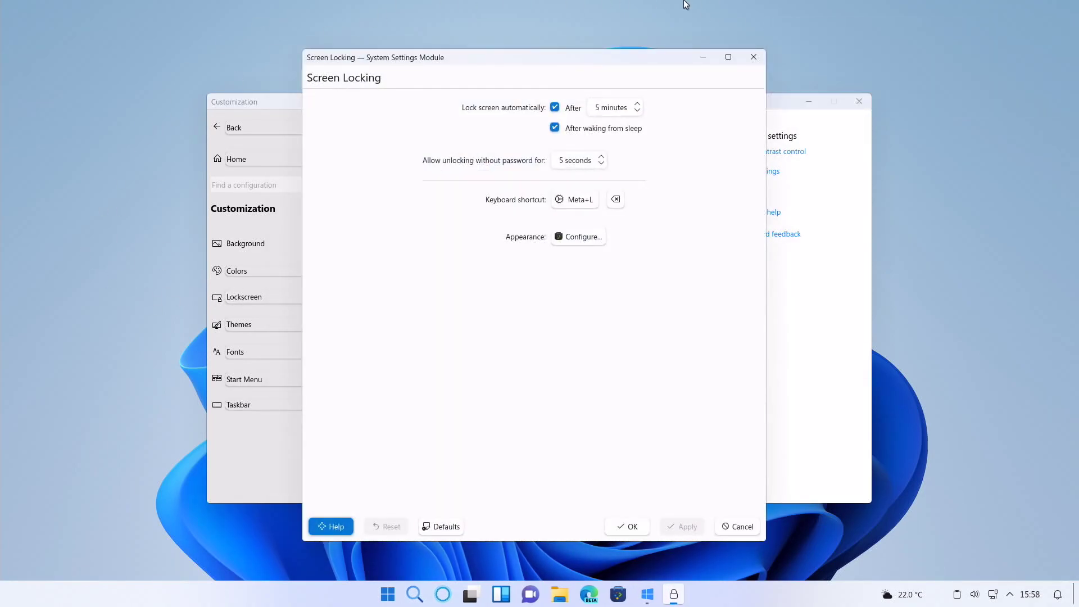
{"action": "left_click", "coordinate": [760, 59]}
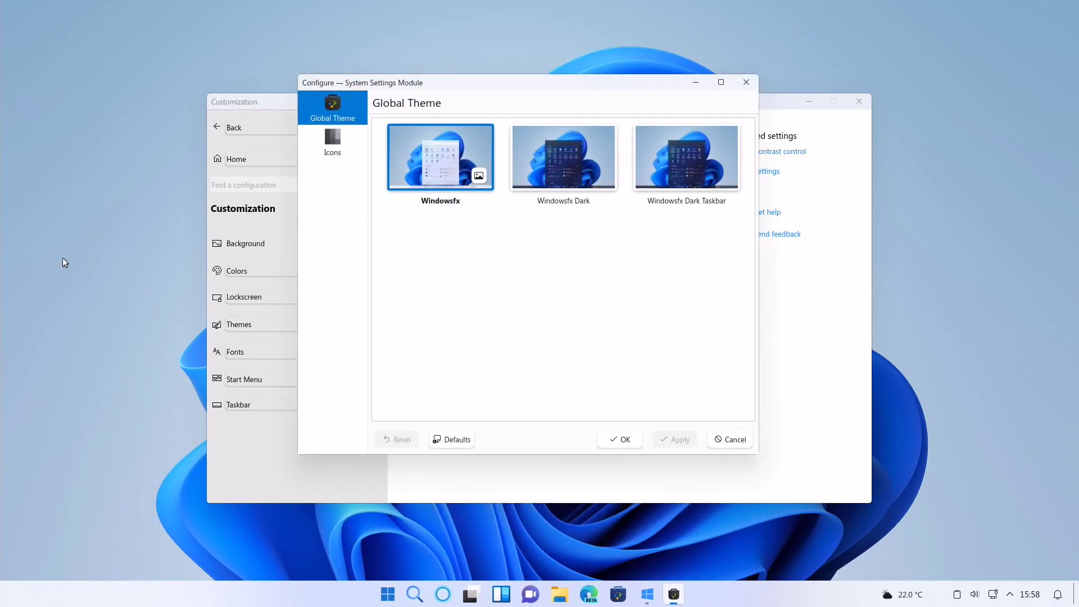
- View the Icons page of the theme settings and the Font Management page of the font settings, closing each window
{"action": "left_click", "coordinate": [315, 141]}
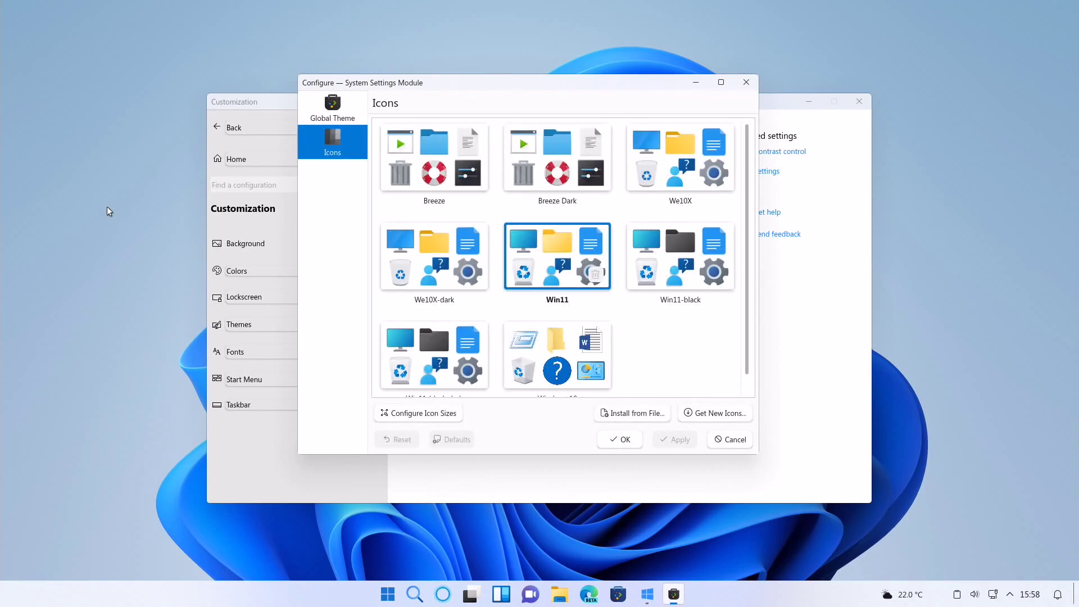
{"action": "left_click", "coordinate": [746, 82]}
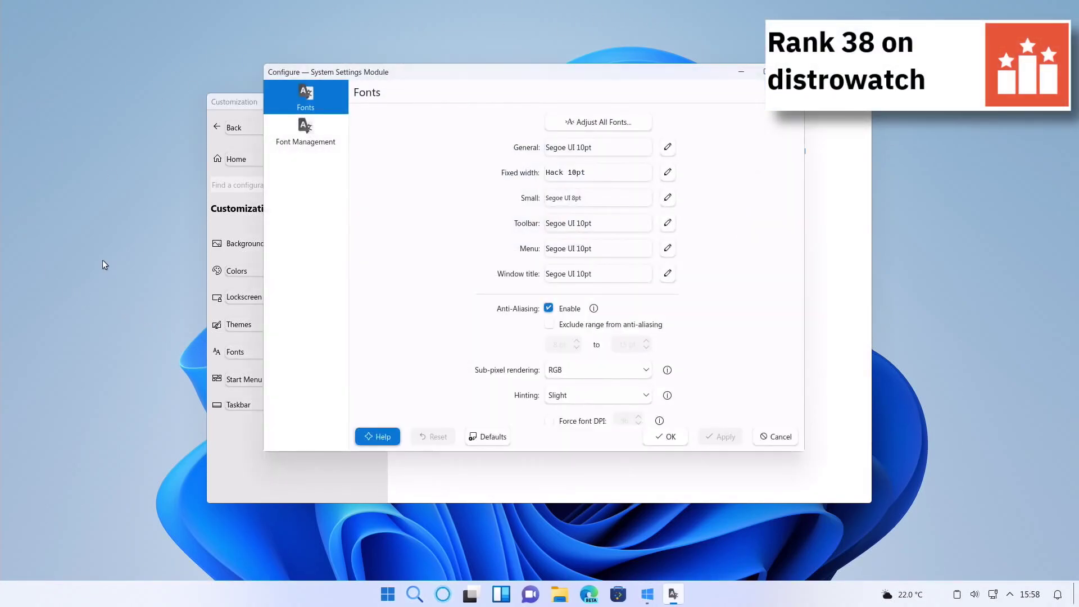
{"action": "left_click", "coordinate": [308, 135]}
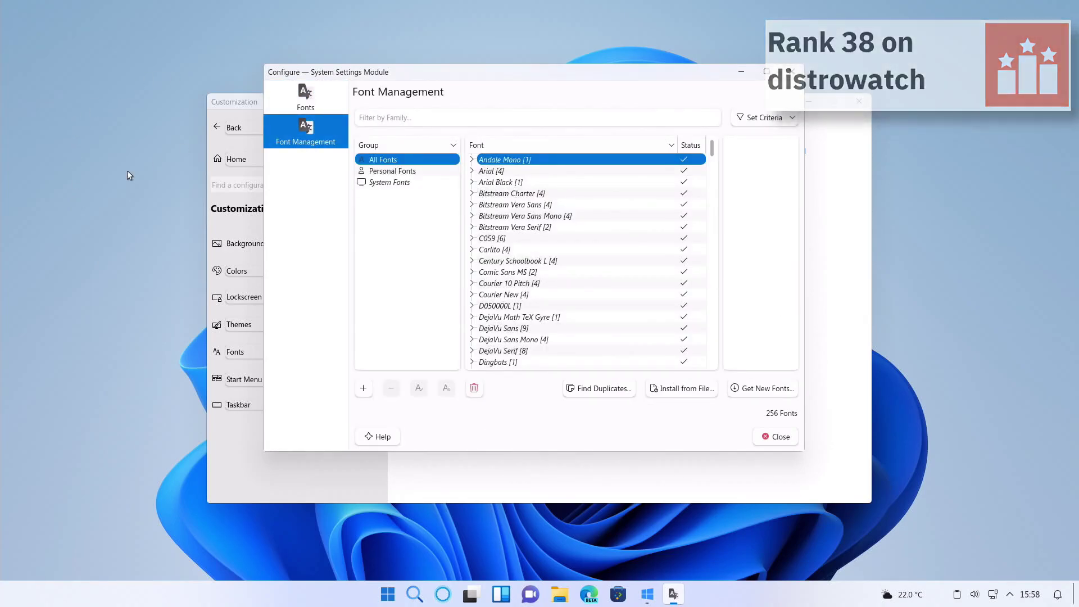
{"action": "left_click", "coordinate": [792, 71]}
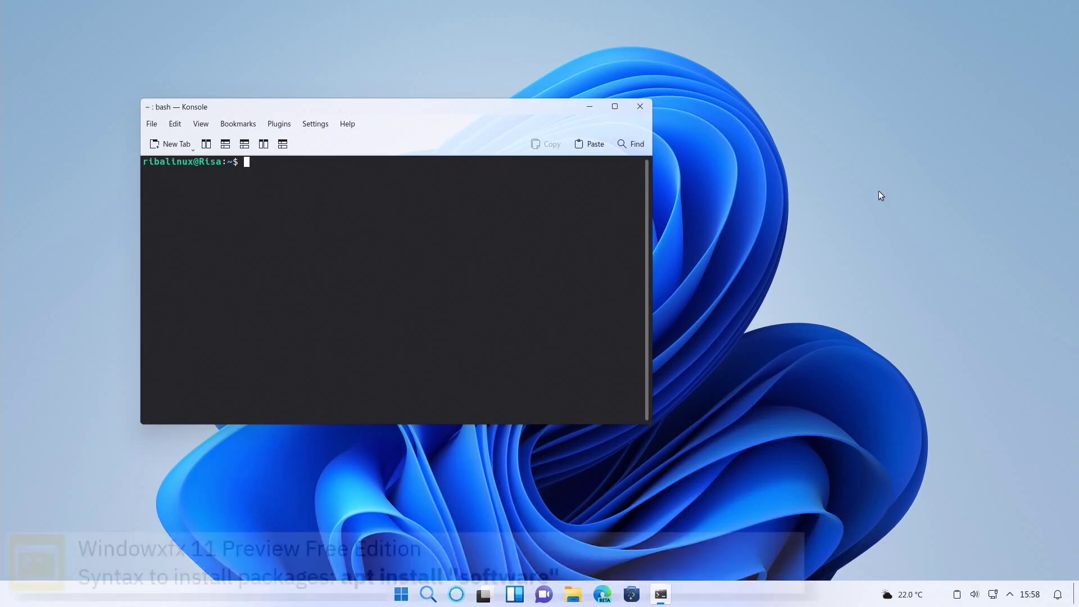
- Install the lynx package with sudo apt install lynx, accept the installation, and clear the terminal
{"action": "type", "text": "sudo a"}
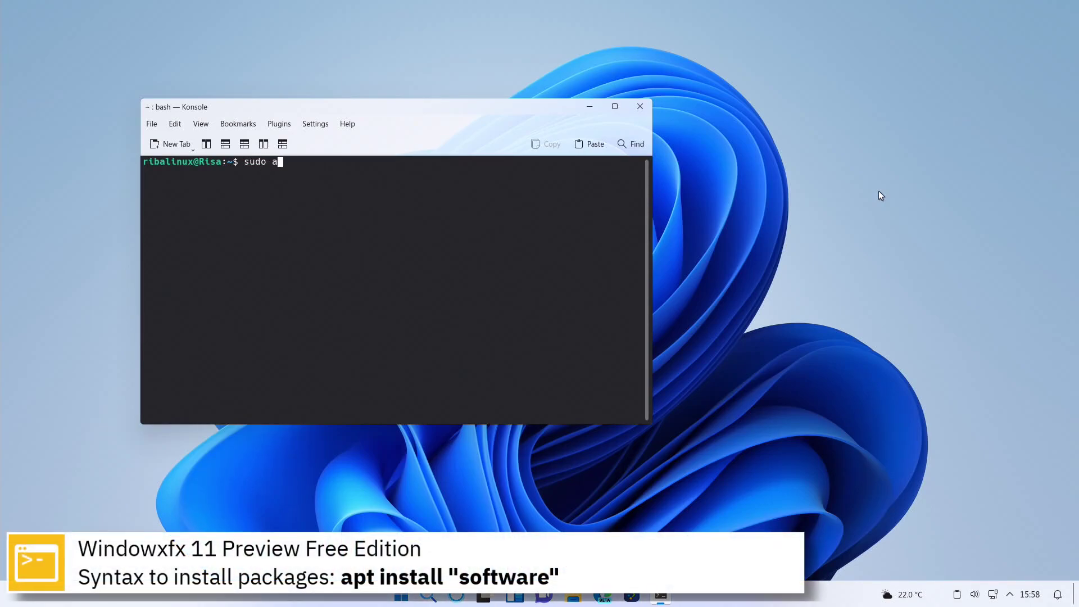
{"action": "type", "text": "pt install lynx"}
{"action": "key", "text": "Return"}
{"action": "type", "text": "y"}
{"action": "key", "text": "Return"}
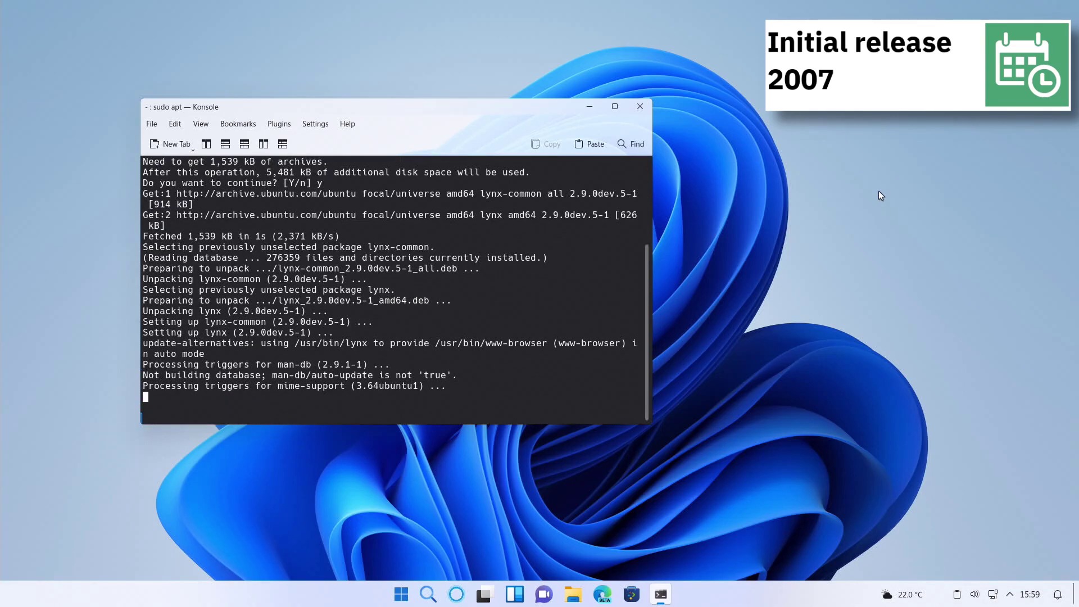
{"action": "key", "text": "ctrl+l"}
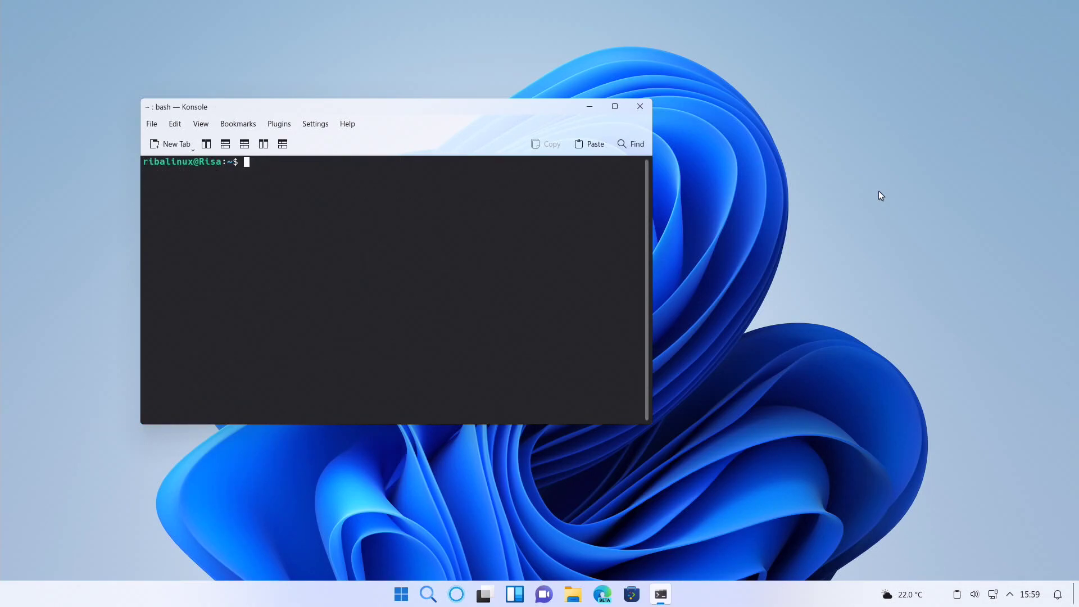
- Install Hugo as a snap package by running sudo snap install hugo
{"action": "type", "text": "sudo "}
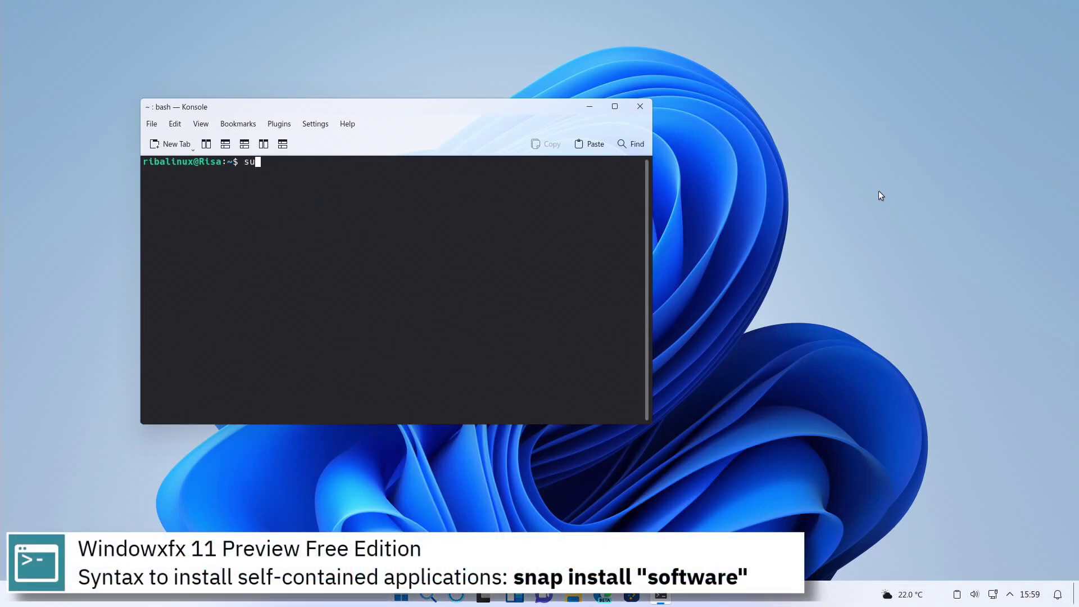
{"action": "type", "text": "snap install hugo"}
{"action": "key", "text": "Return"}
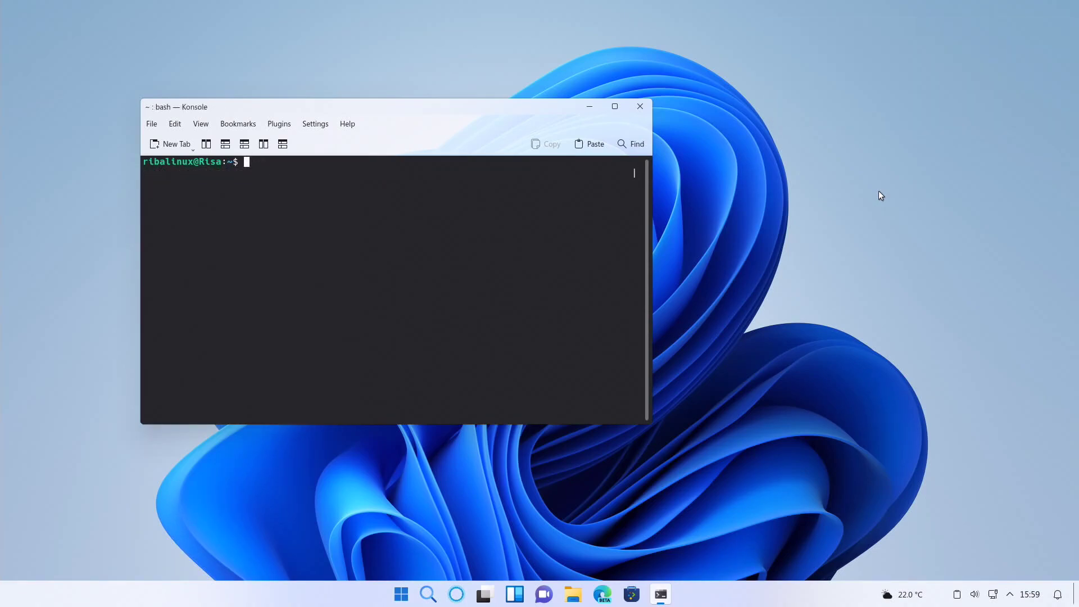
- Run flatpak install hugo in the terminal, accepting the flathub remote and the follow-up prompts with y
{"action": "type", "text": "flat"}
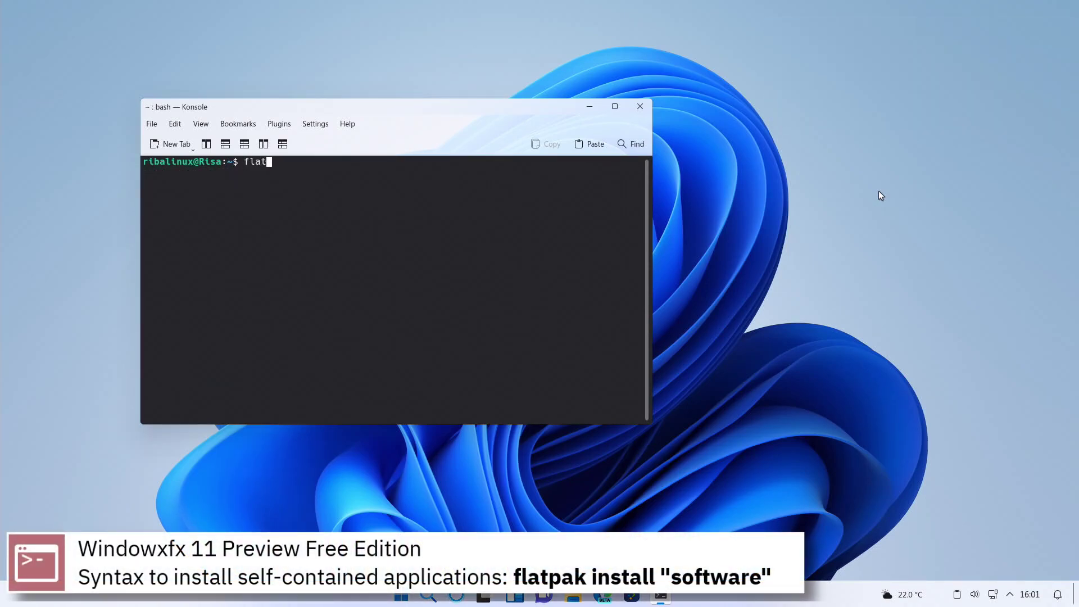
{"action": "type", "text": "pak install hugo"}
{"action": "key", "text": "Return"}
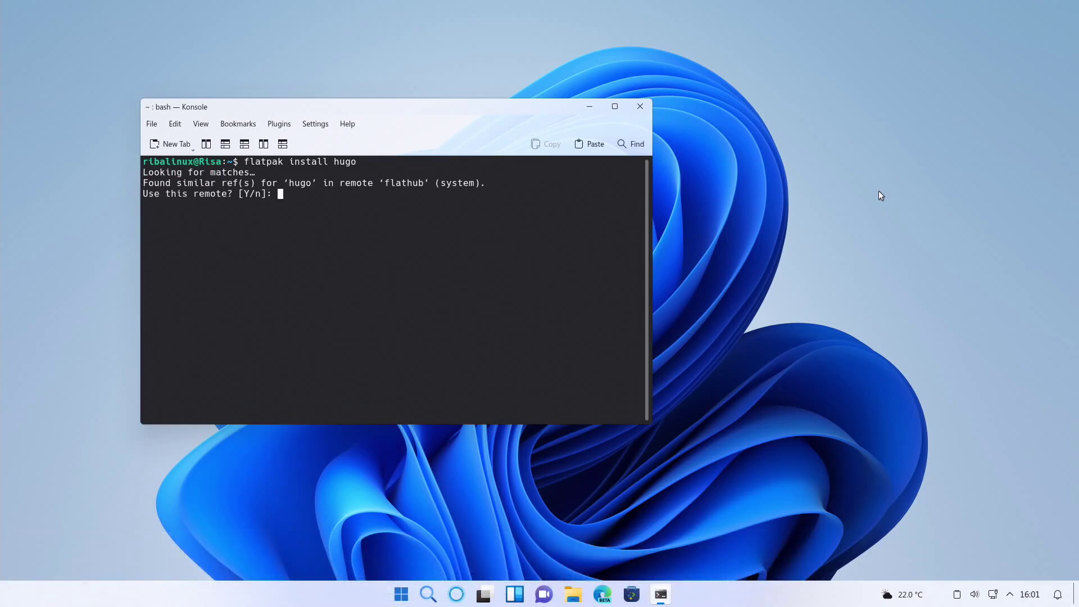
{"action": "type", "text": "y"}
{"action": "type", "text": "y"}
{"action": "key", "text": "Return"}
{"action": "type", "text": "y"}
{"action": "key", "text": "Return"}
{"action": "type", "text": "y"}
{"action": "key", "text": "Return"}
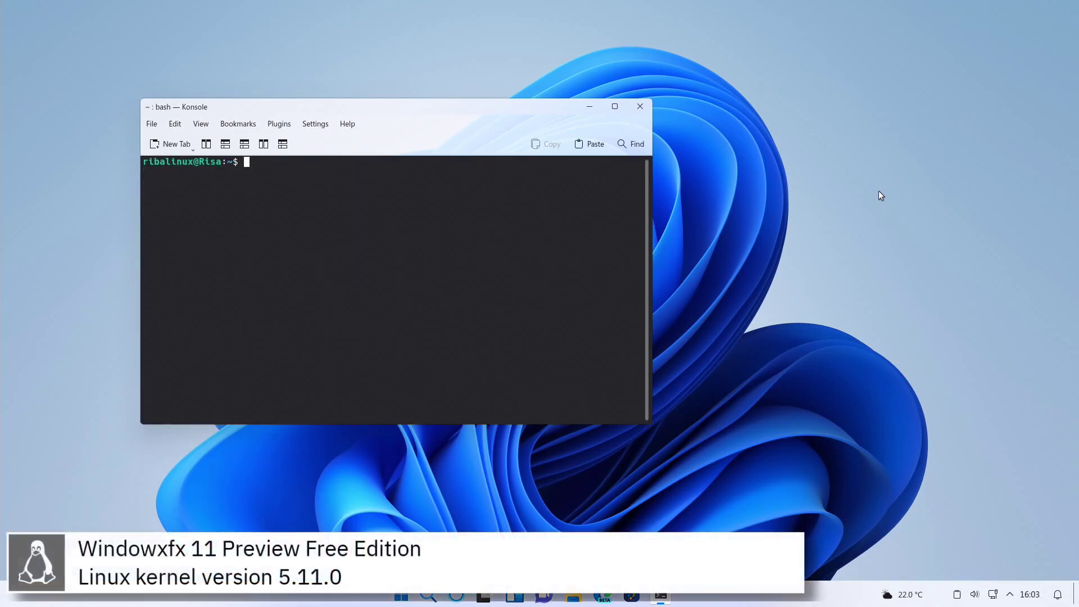
- Display the Linux kernel and system information with uname -a
{"action": "type", "text": "uname -a"}
{"action": "key", "text": "Return"}
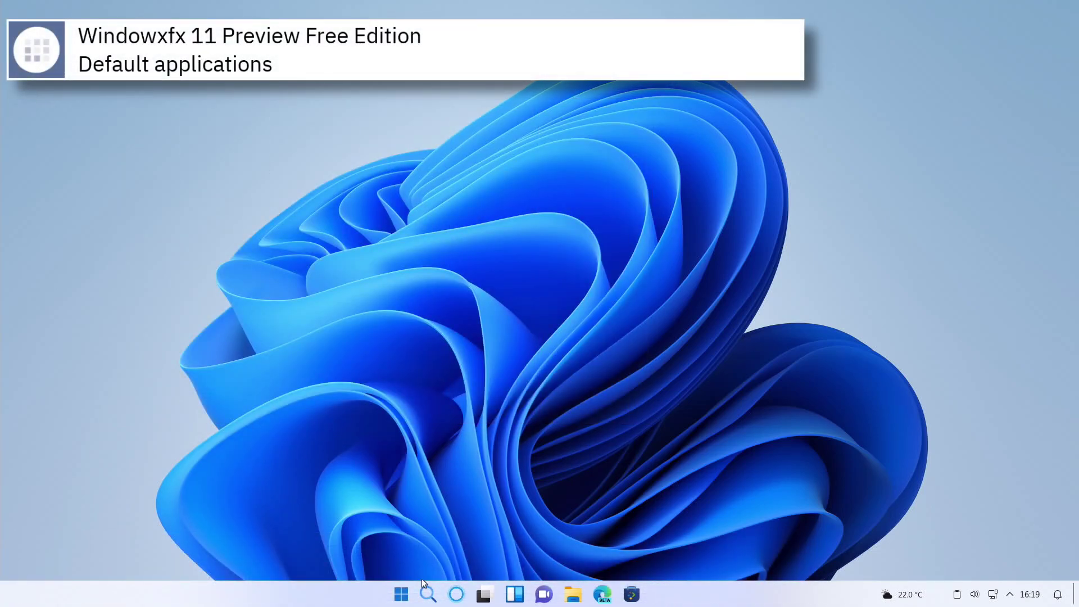
- Launch Visual Studio Code from the Development applications, view its Welcome page, and close it
{"action": "left_click", "coordinate": [427, 592]}
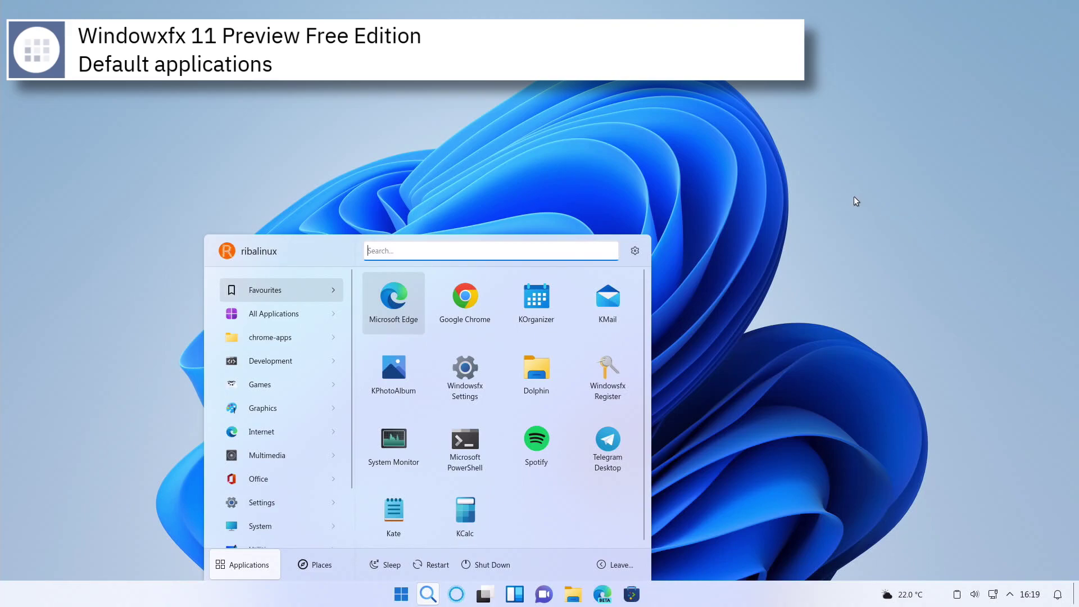
{"action": "left_click", "coordinate": [308, 362]}
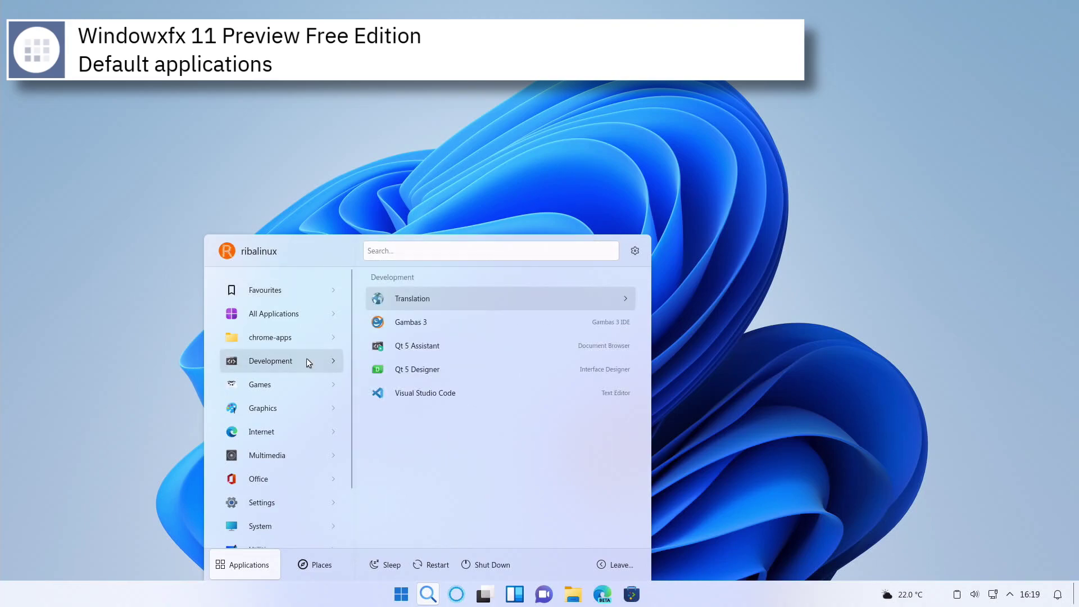
{"action": "left_click", "coordinate": [436, 390]}
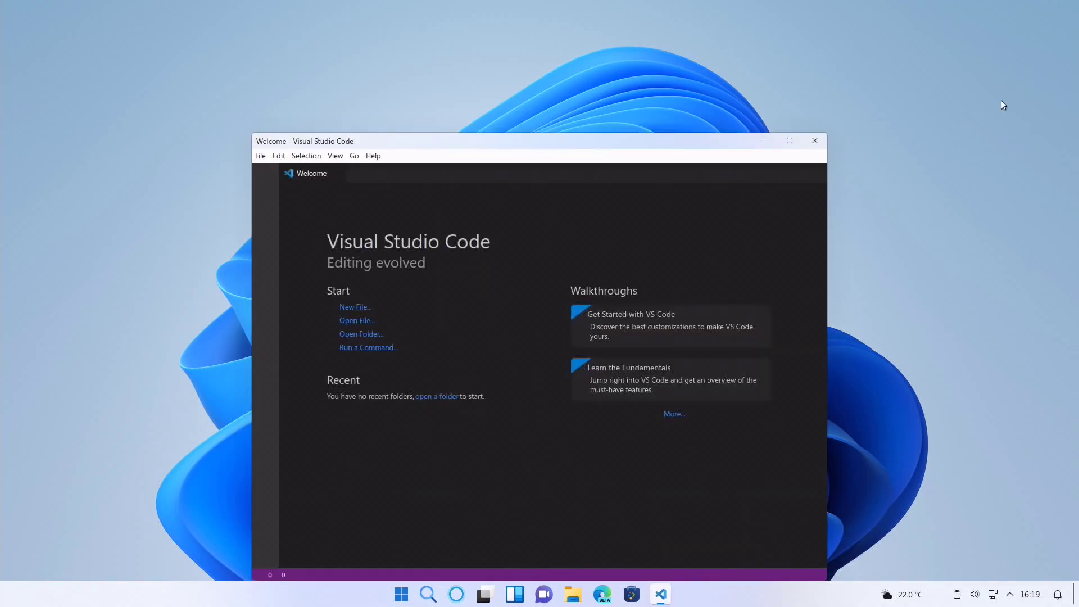
{"action": "left_click", "coordinate": [813, 140]}
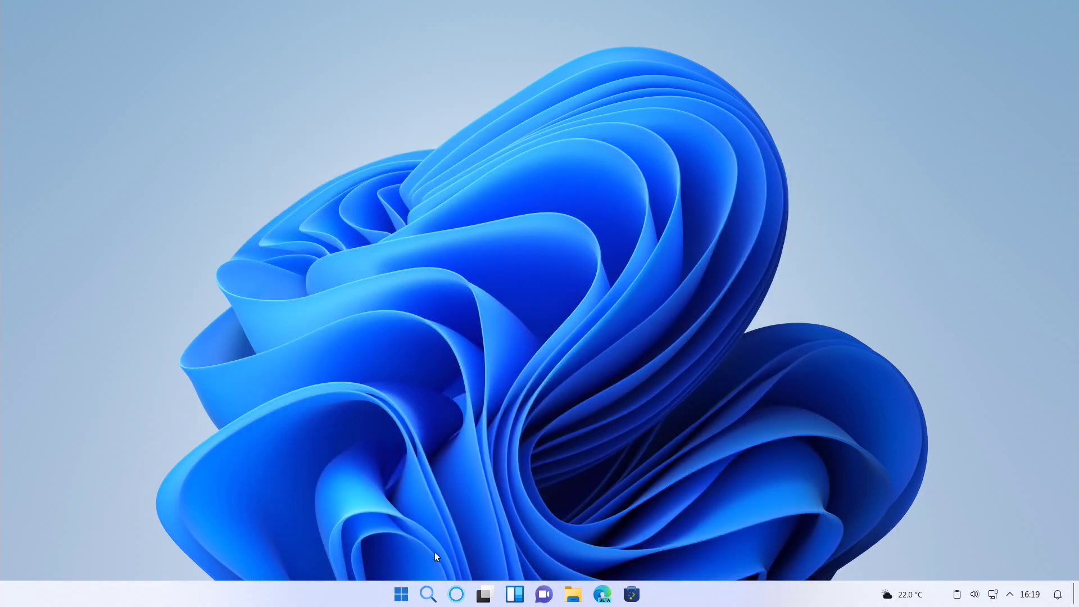
- Launch Steam from the Games applications, dismiss its news window to view the library, and close Steam
{"action": "left_click", "coordinate": [428, 594]}
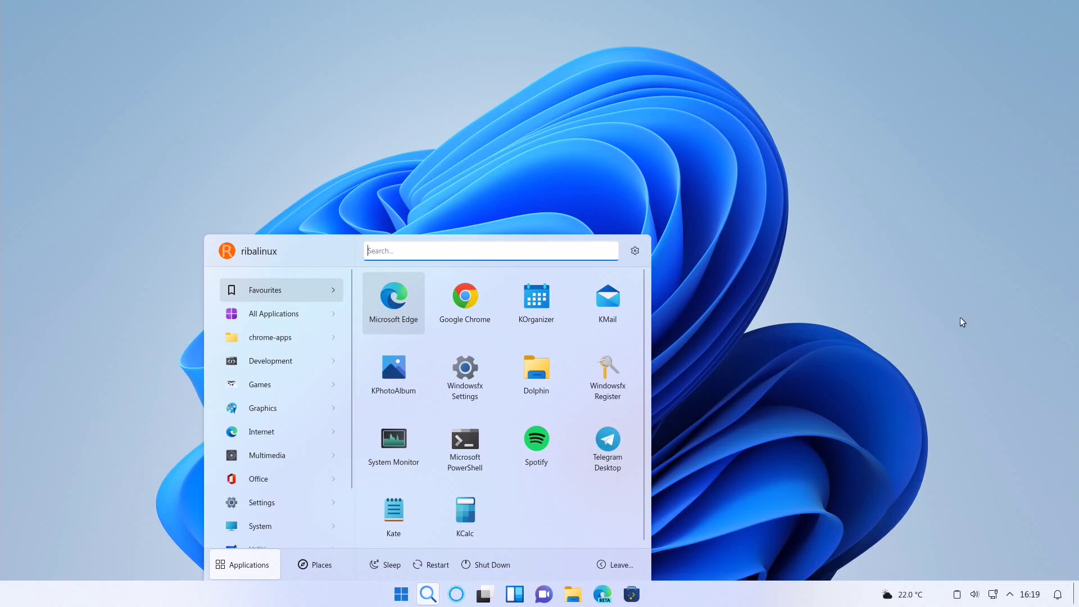
{"action": "mouse_move", "coordinate": [326, 382]}
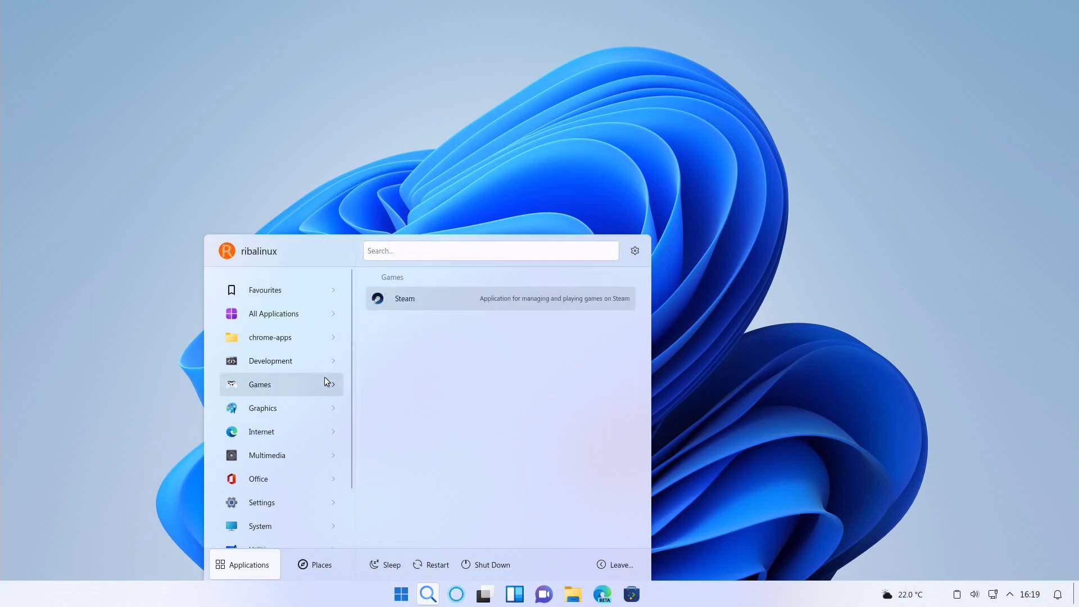
{"action": "left_click", "coordinate": [419, 302]}
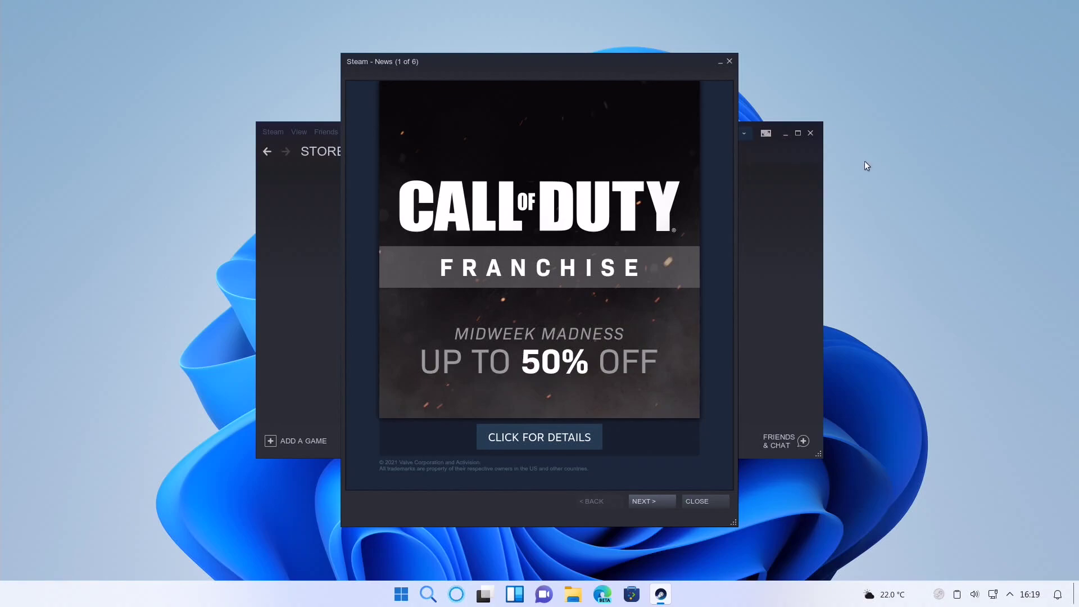
{"action": "left_click", "coordinate": [730, 62]}
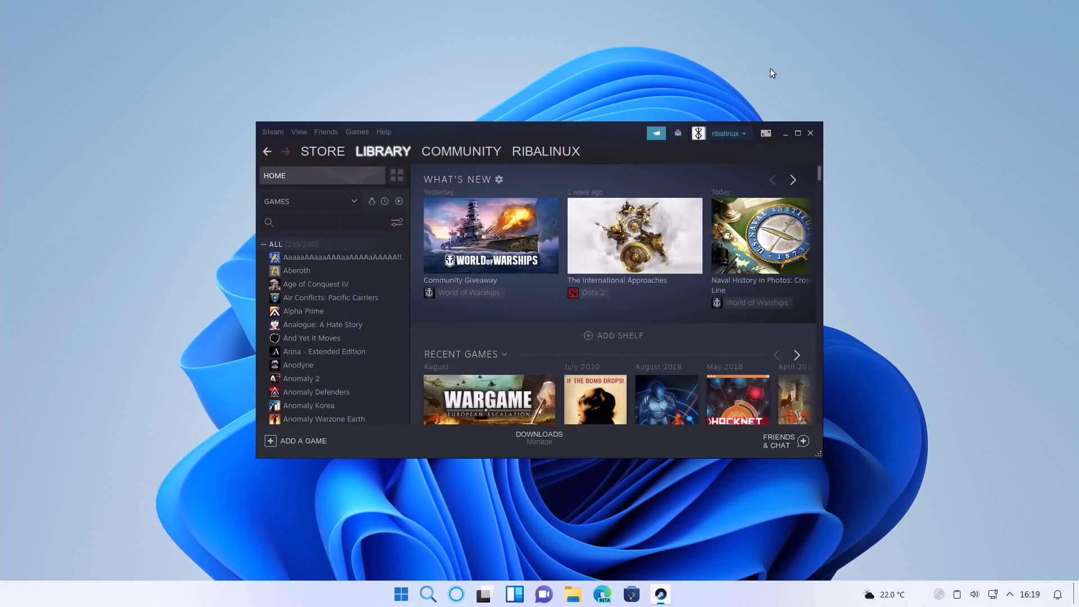
{"action": "left_click", "coordinate": [810, 133]}
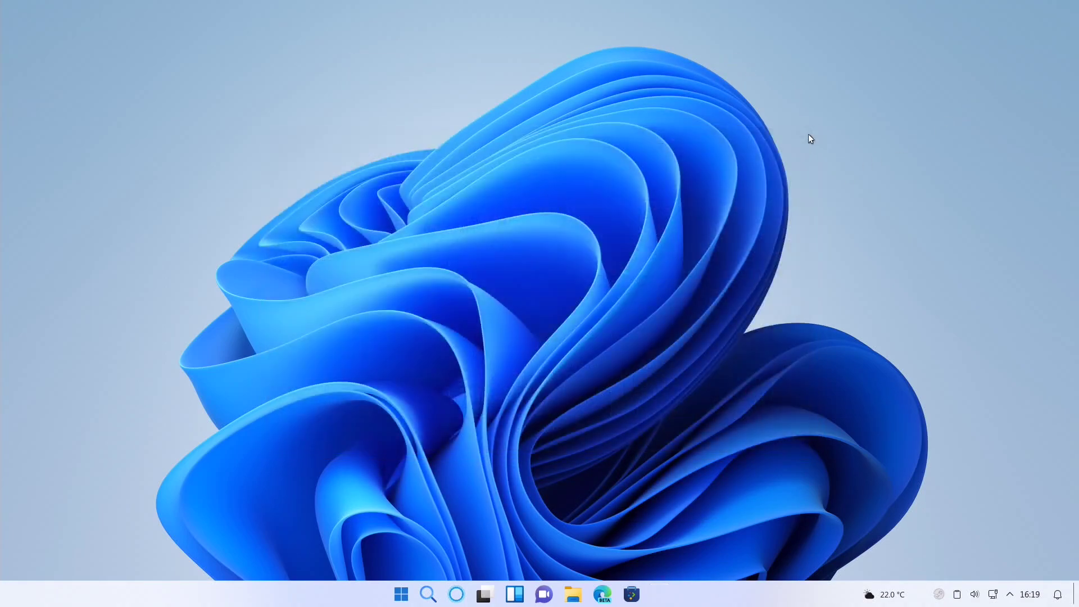
- Launch GNU Image Manipulation Program from the Graphics applications, view its workspace, and close it
{"action": "left_click", "coordinate": [428, 594]}
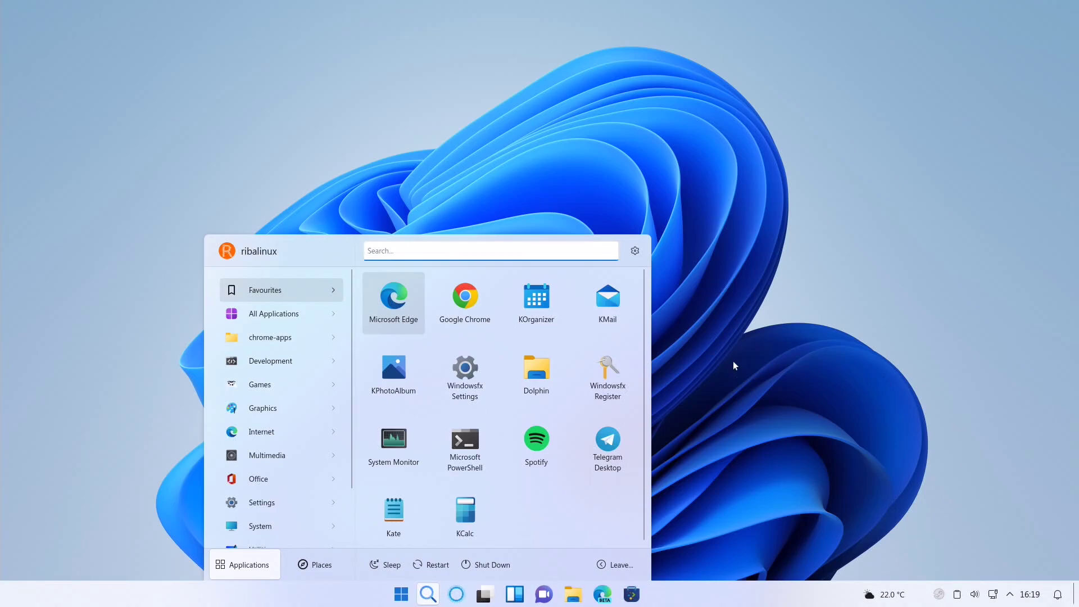
{"action": "left_click", "coordinate": [332, 408]}
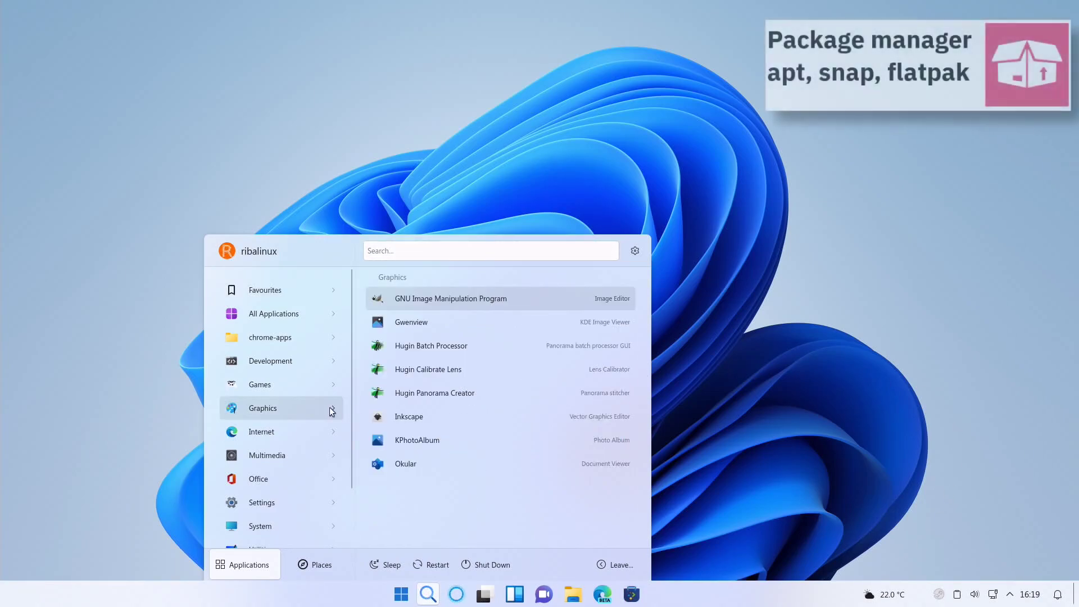
{"action": "left_click", "coordinate": [477, 304]}
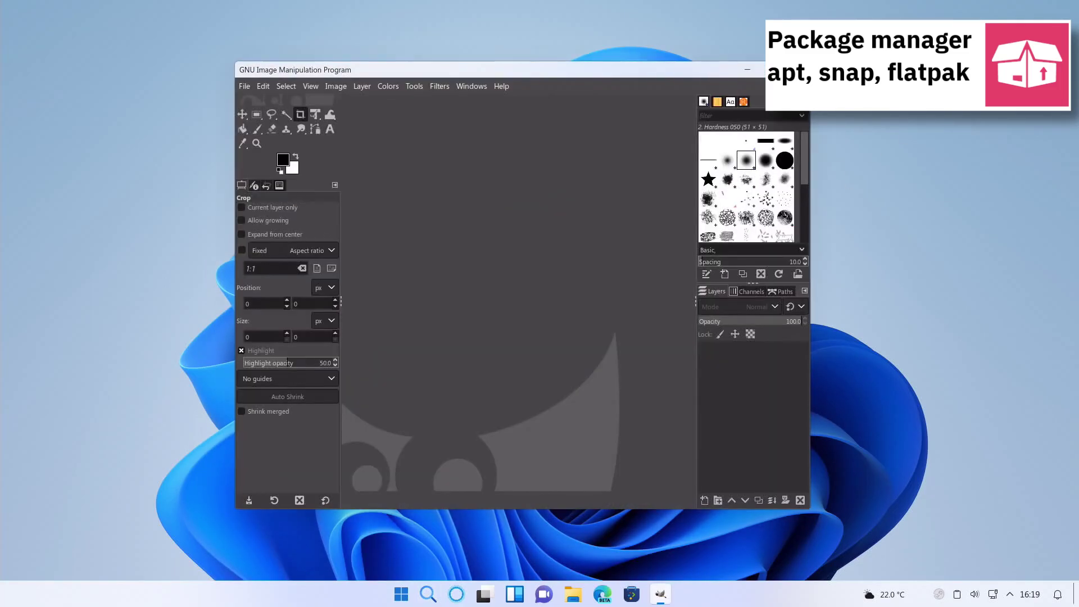
{"action": "left_click", "coordinate": [799, 70]}
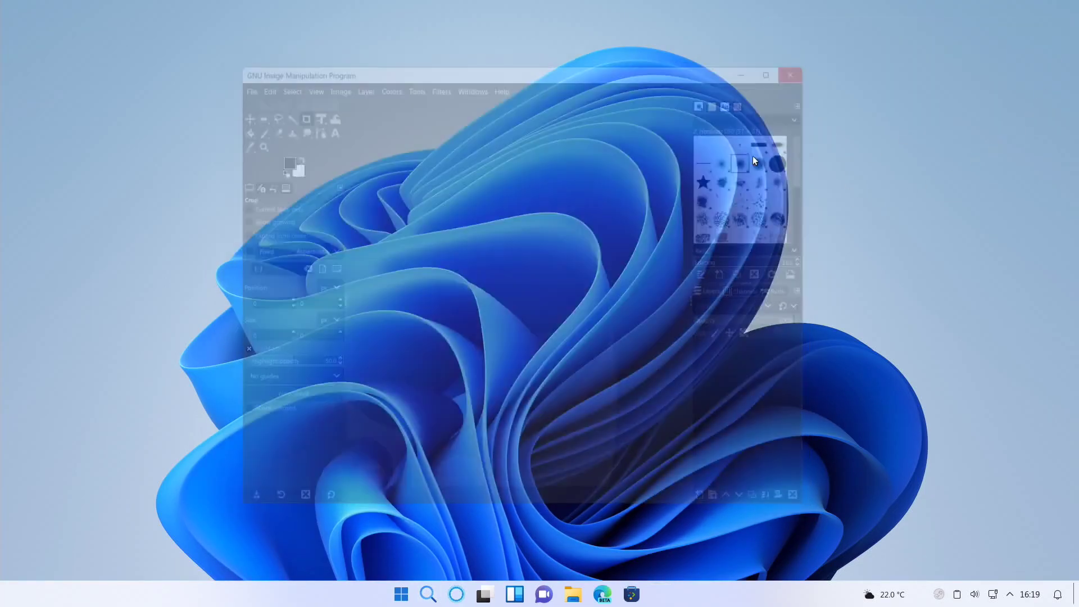
- Launch Microsoft Edge from the Internet applications, view its new tab page, and close it
{"action": "left_click", "coordinate": [429, 594]}
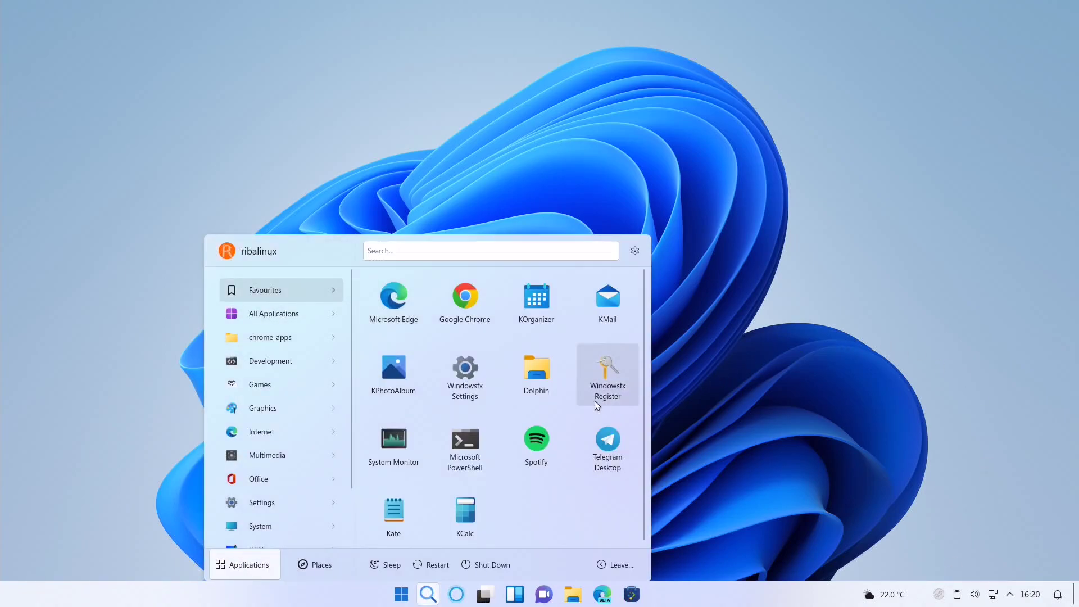
{"action": "left_click", "coordinate": [325, 431]}
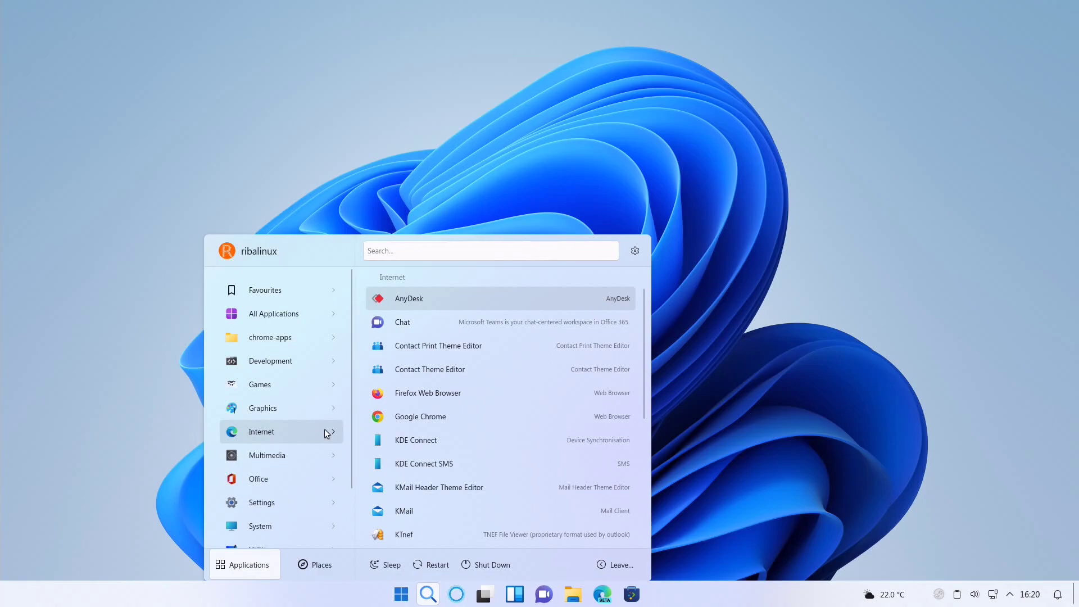
{"action": "scroll", "coordinate": [642, 365], "scroll_direction": "down", "scroll_amount": 2}
{"action": "scroll", "coordinate": [642, 366], "scroll_direction": "down", "scroll_amount": 5}
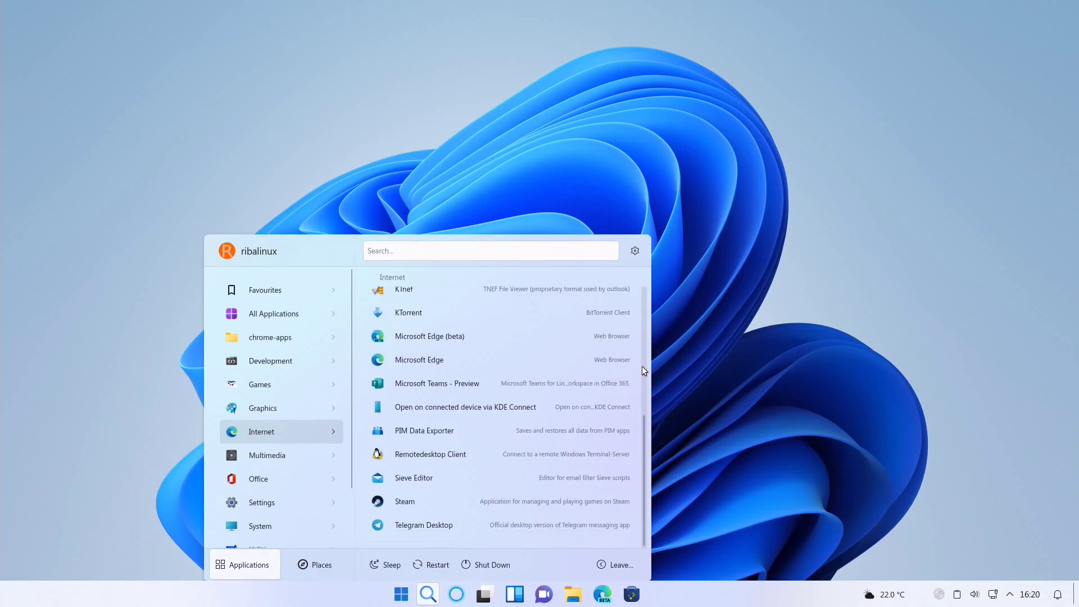
{"action": "left_click", "coordinate": [554, 359]}
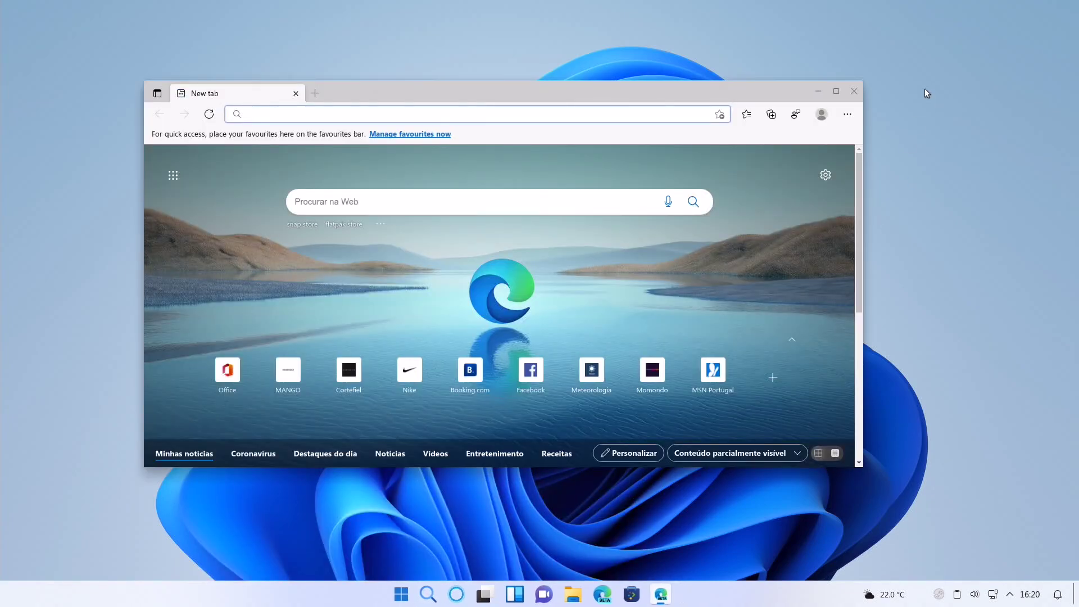
{"action": "left_click", "coordinate": [854, 91]}
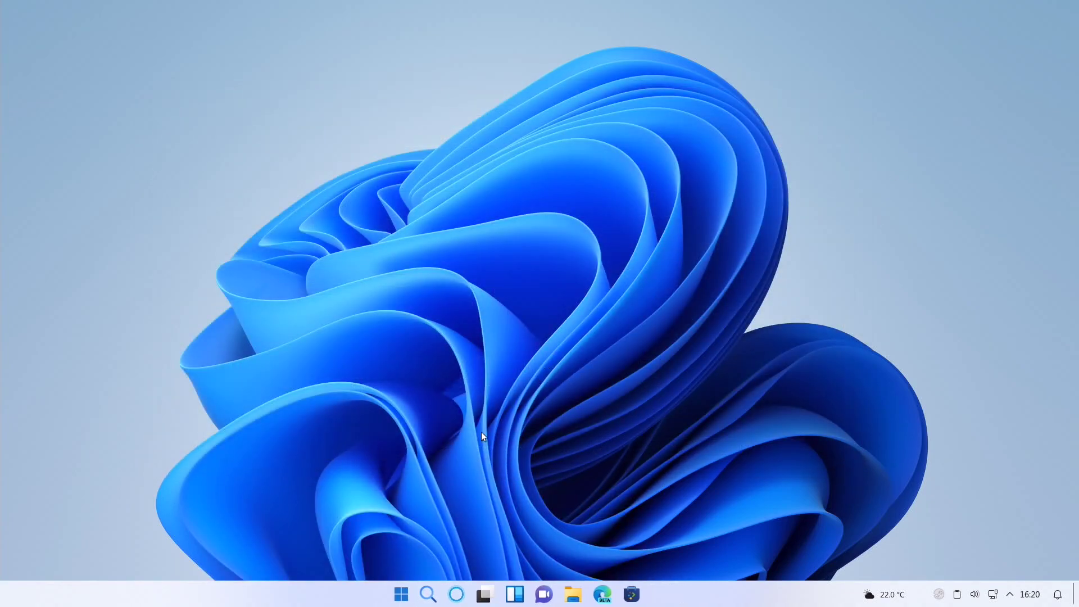
- Launch VLC media player from the Multimedia applications, view its window, and close it
{"action": "left_click", "coordinate": [428, 588]}
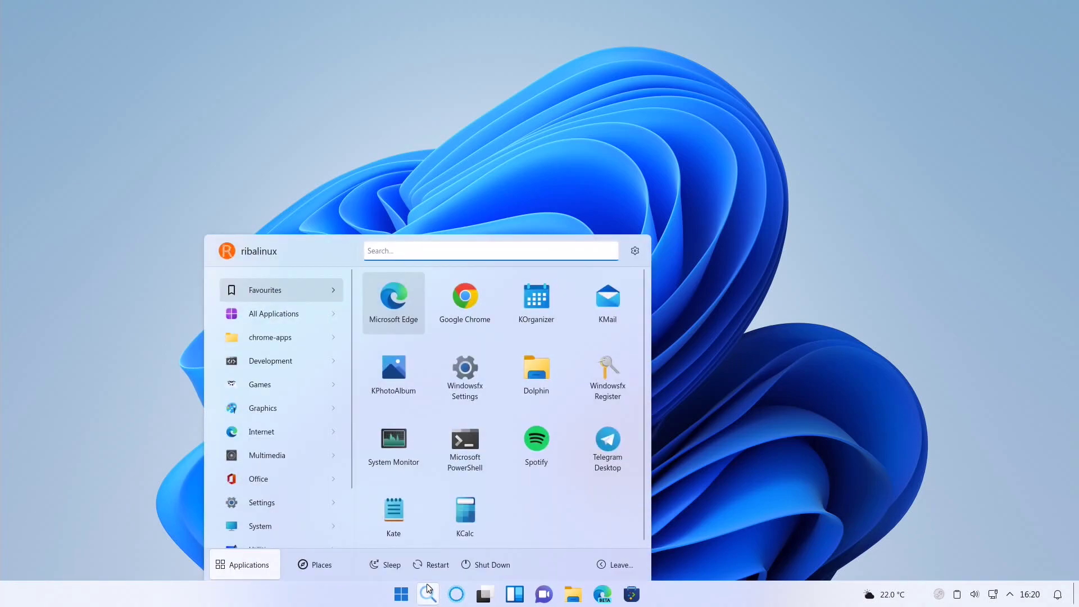
{"action": "mouse_move", "coordinate": [339, 460]}
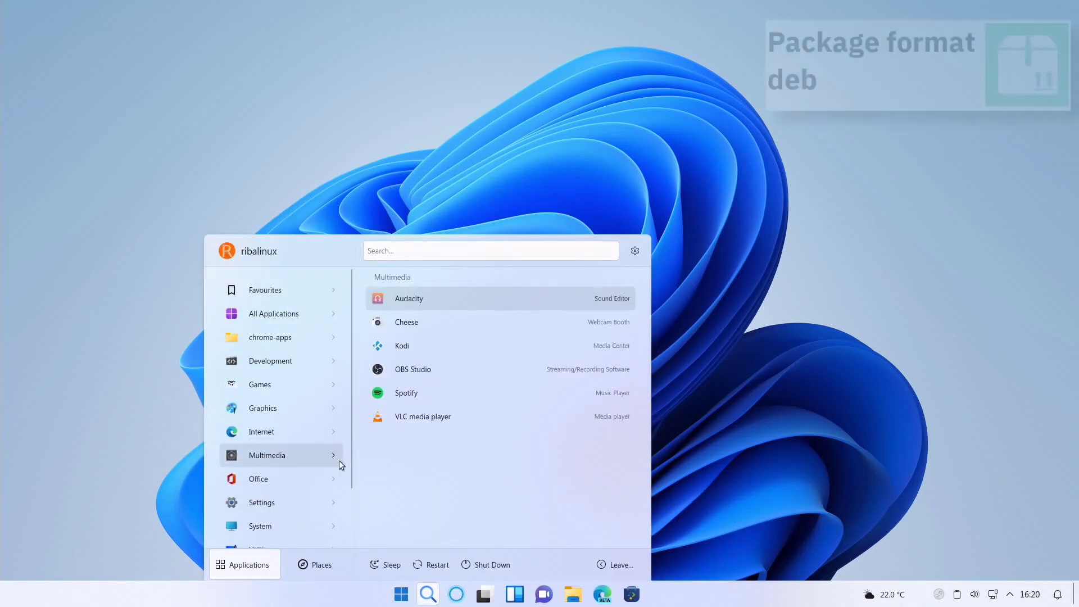
{"action": "left_click", "coordinate": [413, 417]}
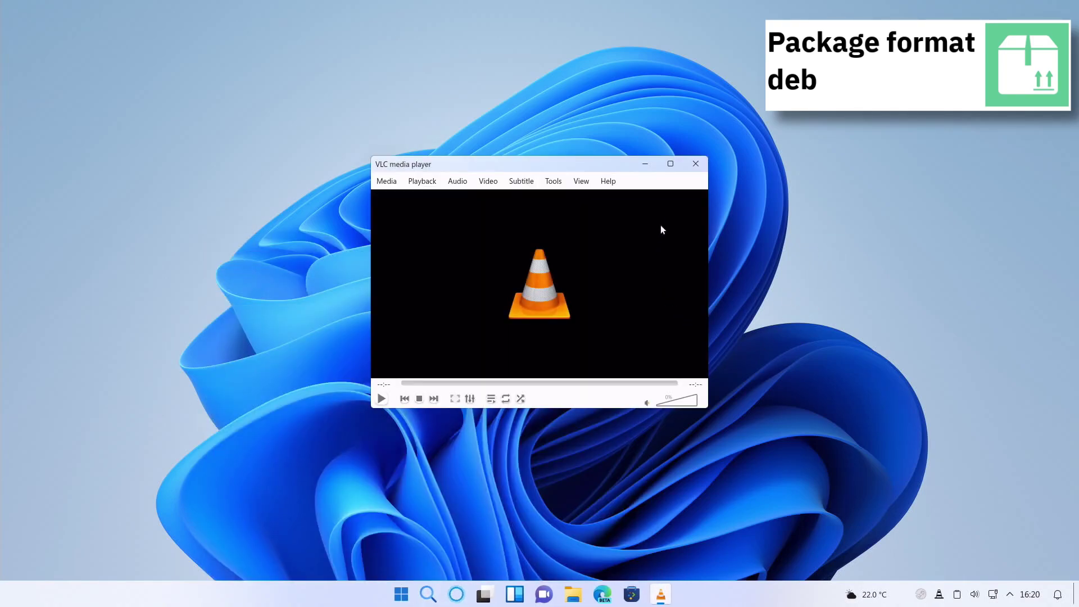
{"action": "left_click", "coordinate": [695, 168]}
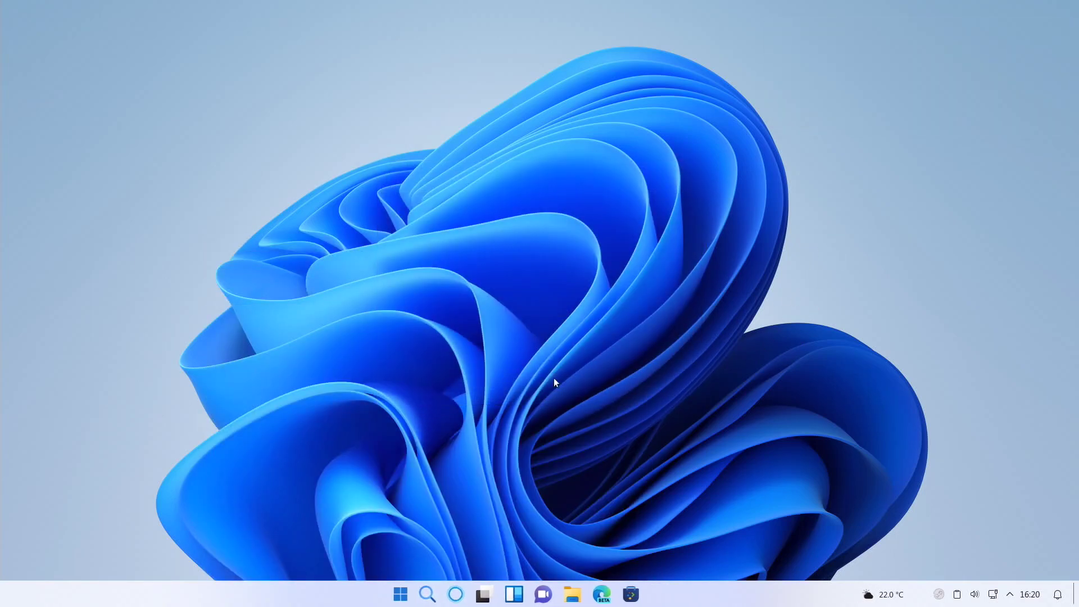
- Launch OnlyOffice Word from the Office applications, view the new document window, and close it
{"action": "left_click", "coordinate": [427, 596]}
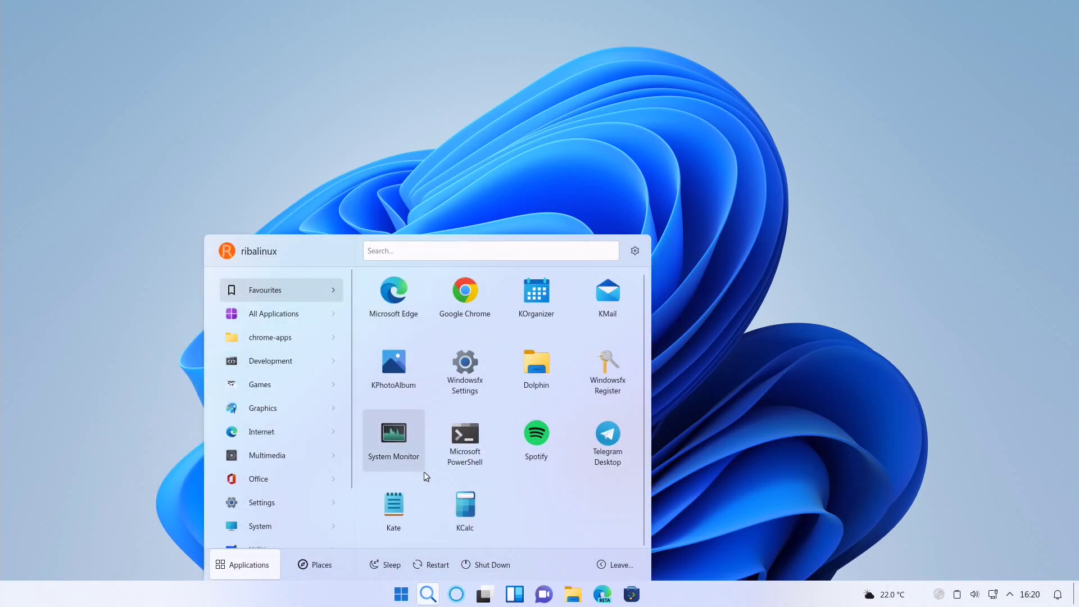
{"action": "left_click", "coordinate": [331, 481]}
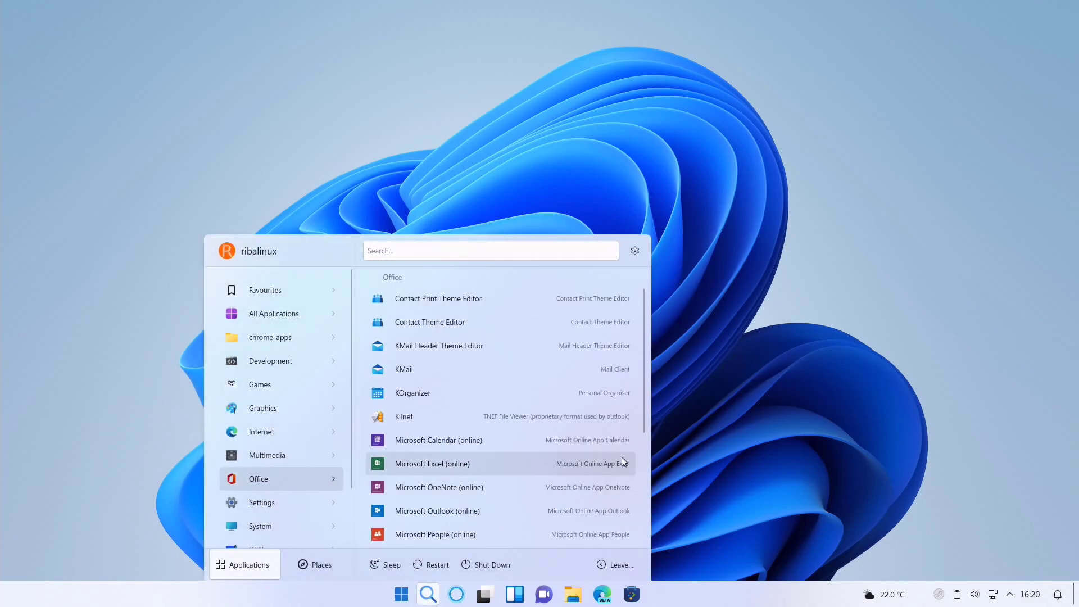
{"action": "scroll", "coordinate": [645, 419], "scroll_direction": "down", "scroll_amount": 1}
{"action": "scroll", "coordinate": [645, 418], "scroll_direction": "down", "scroll_amount": 5}
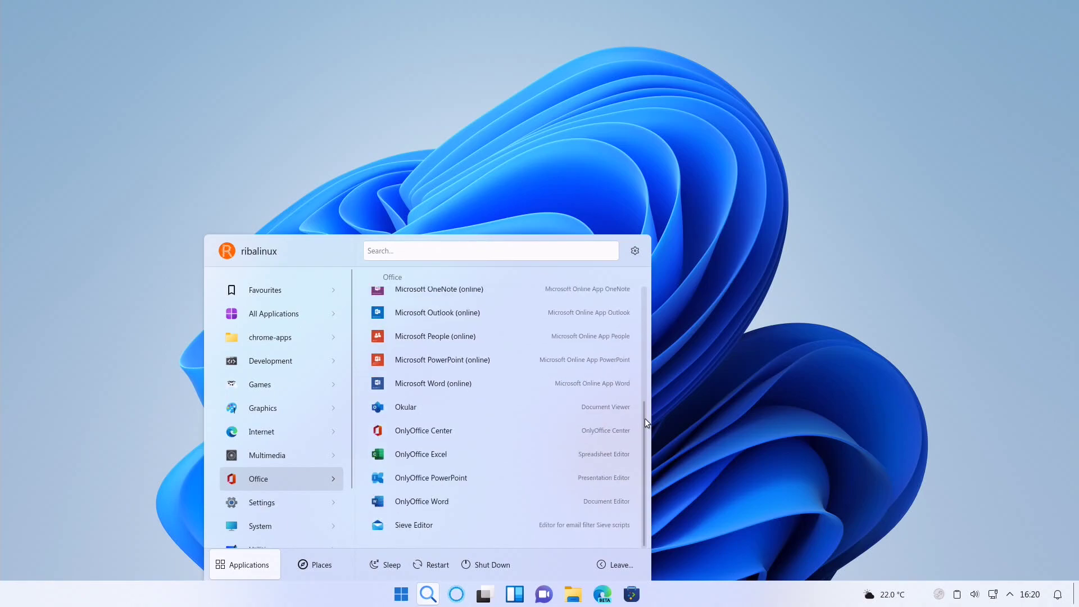
{"action": "left_click", "coordinate": [531, 497]}
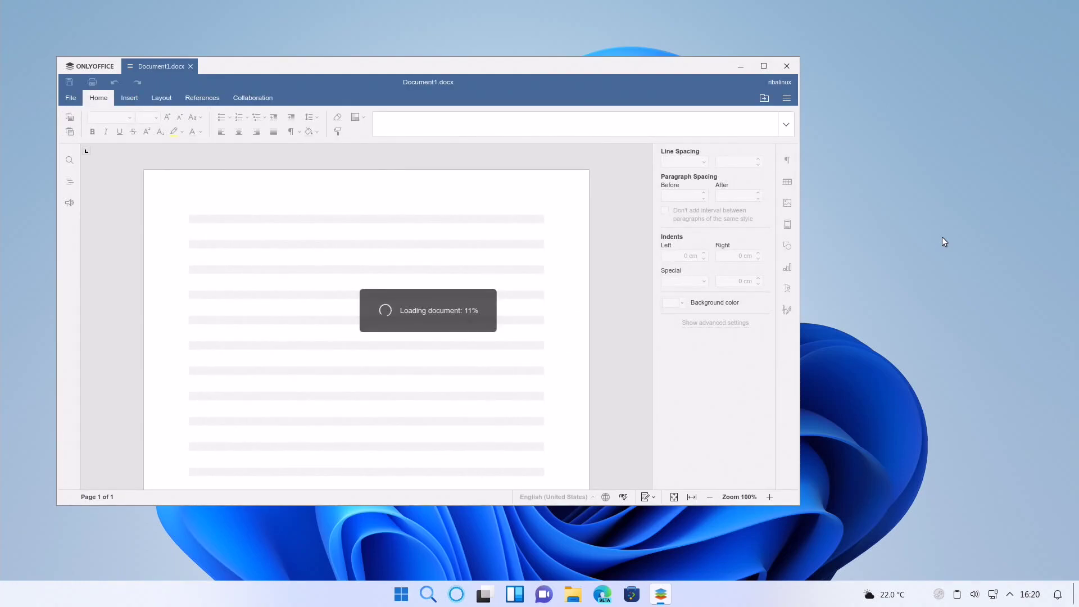
{"action": "left_click", "coordinate": [785, 70]}
- Launch Firewall Configuration from the Settings applications, authenticate with the account password, view the firewall window, and close it
{"action": "left_click", "coordinate": [429, 594]}
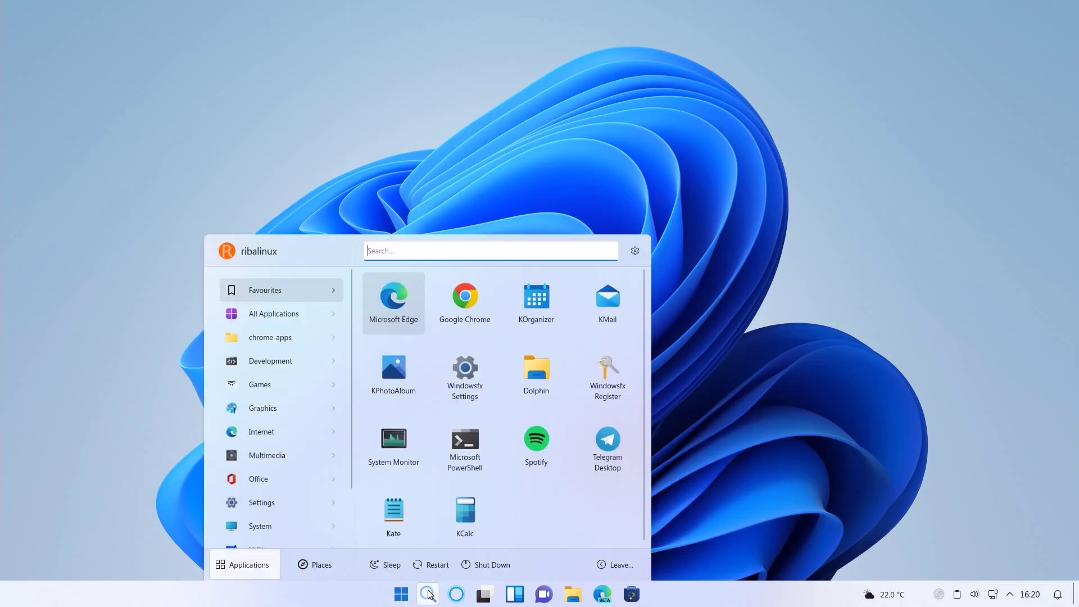
{"action": "mouse_move", "coordinate": [340, 502]}
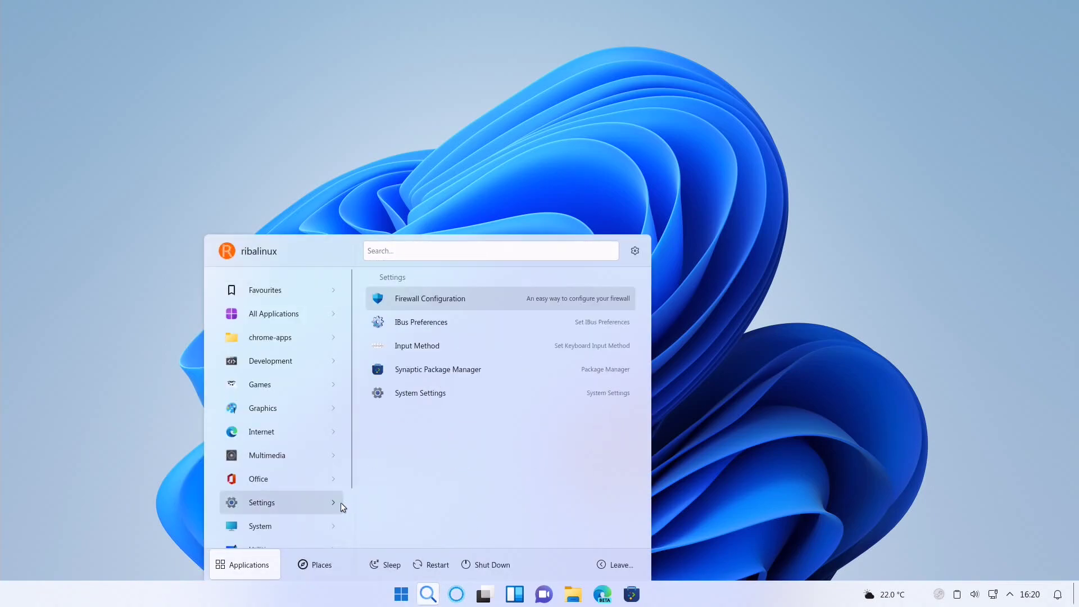
{"action": "left_click", "coordinate": [481, 300]}
{"action": "type", "text": "•••••••"}
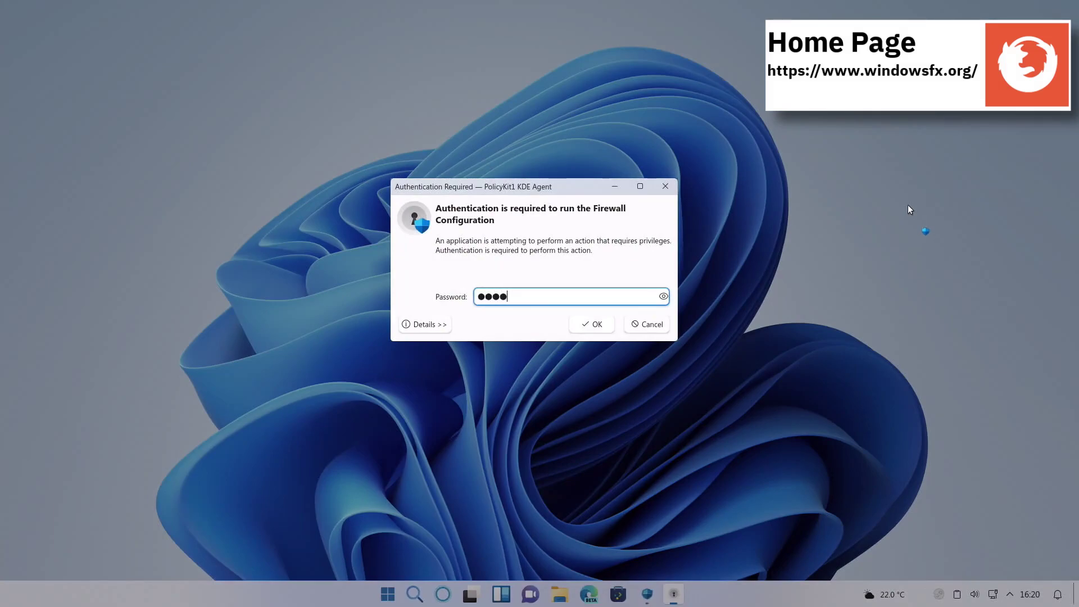
{"action": "key", "text": "Return"}
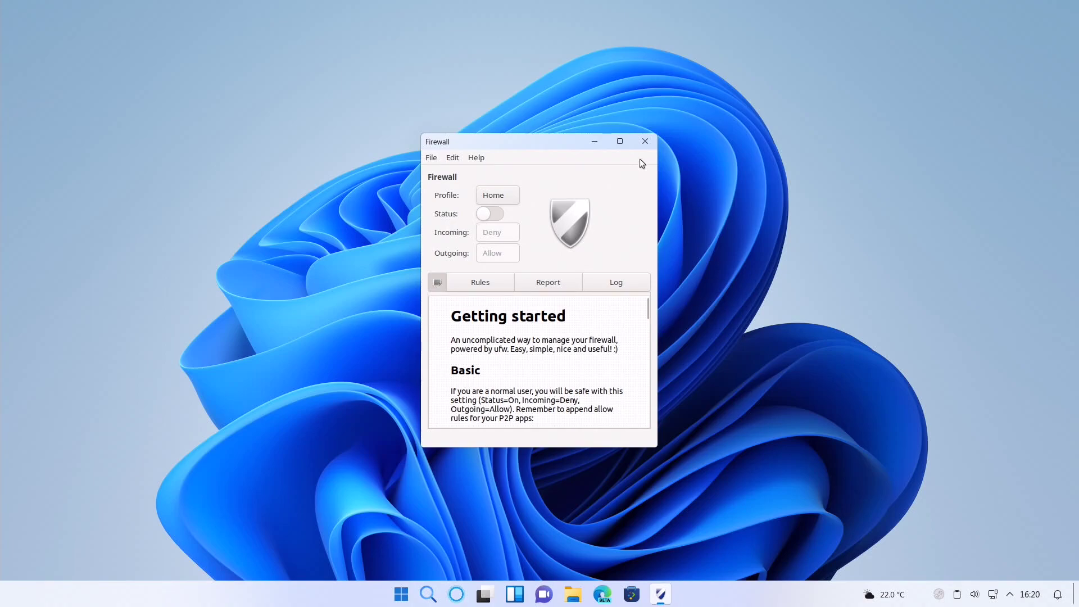
{"action": "left_click", "coordinate": [644, 142]}
- Launch Timeshift from the System applications, authenticate with the account password, view the snapshot window, and close it
{"action": "left_click", "coordinate": [429, 594]}
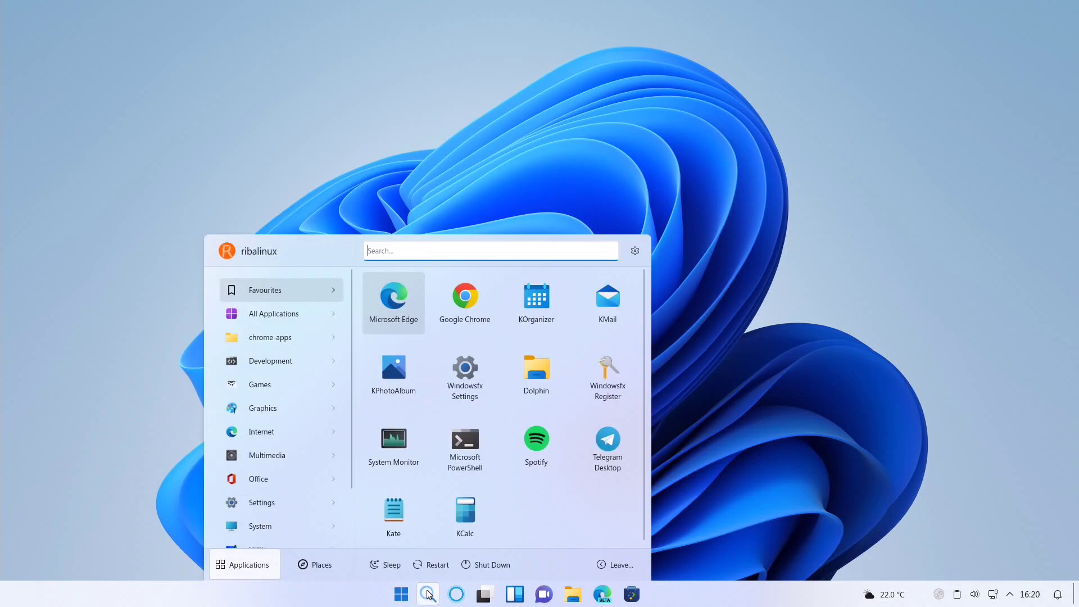
{"action": "left_click", "coordinate": [332, 525]}
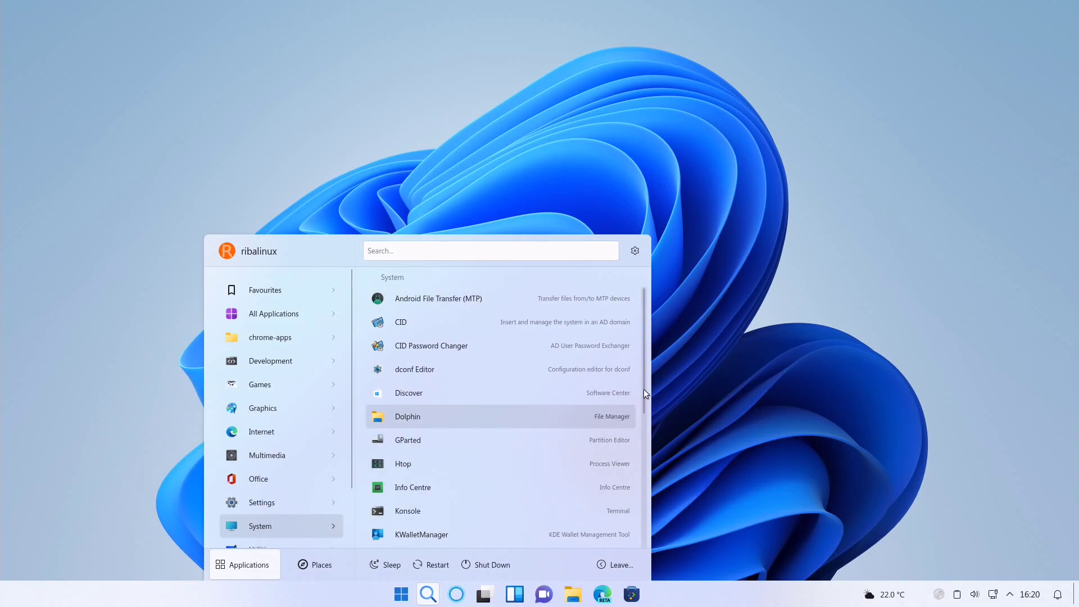
{"action": "scroll", "coordinate": [644, 392], "scroll_direction": "down", "scroll_amount": 5}
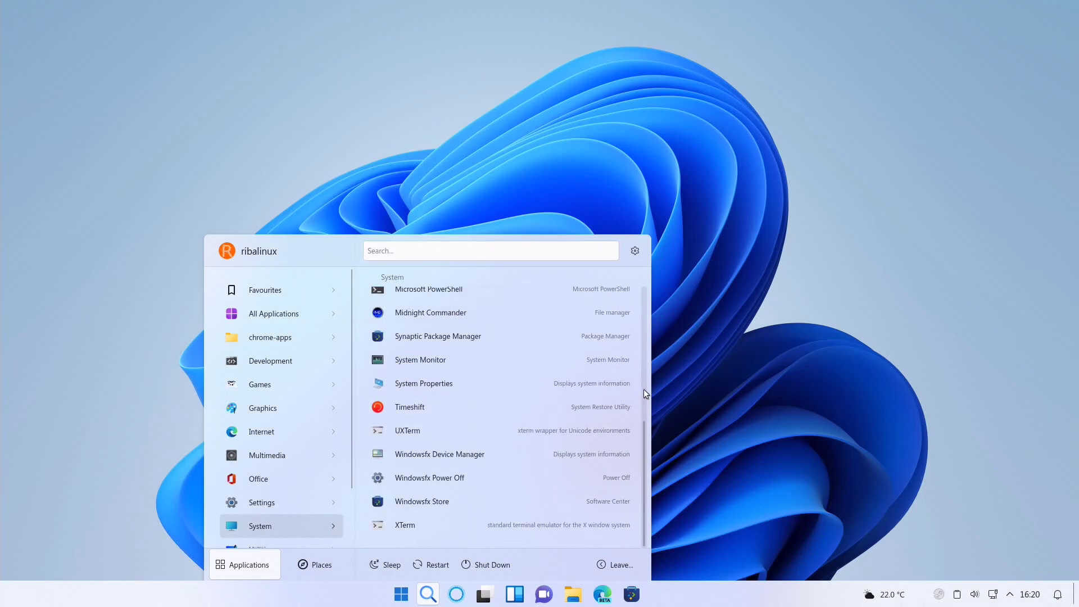
{"action": "left_click", "coordinate": [521, 407]}
{"action": "type", "text": "********"}
{"action": "key", "text": "Return"}
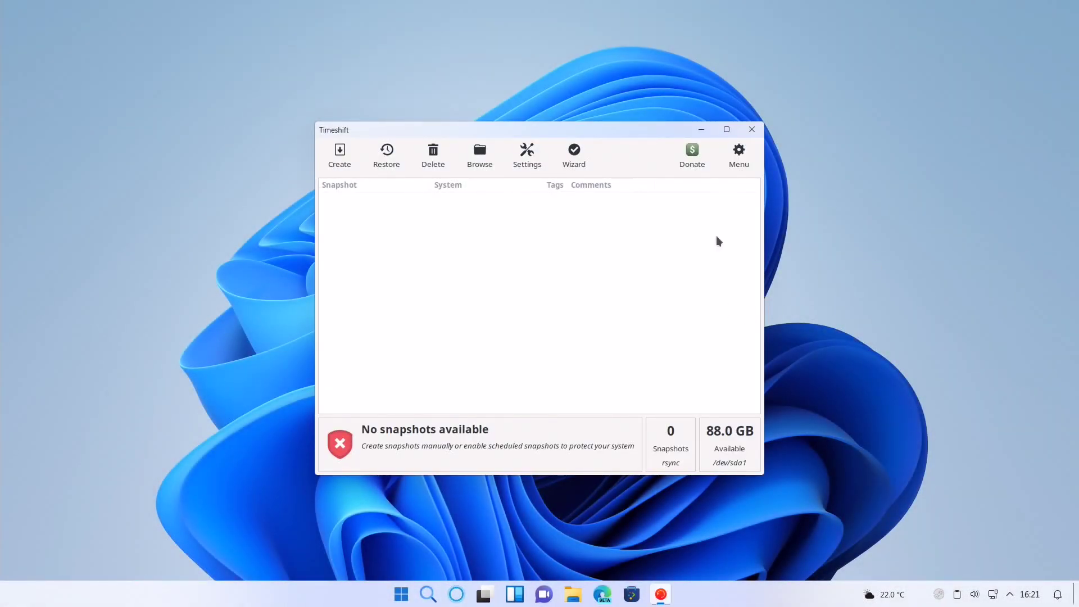
{"action": "left_click", "coordinate": [751, 129]}
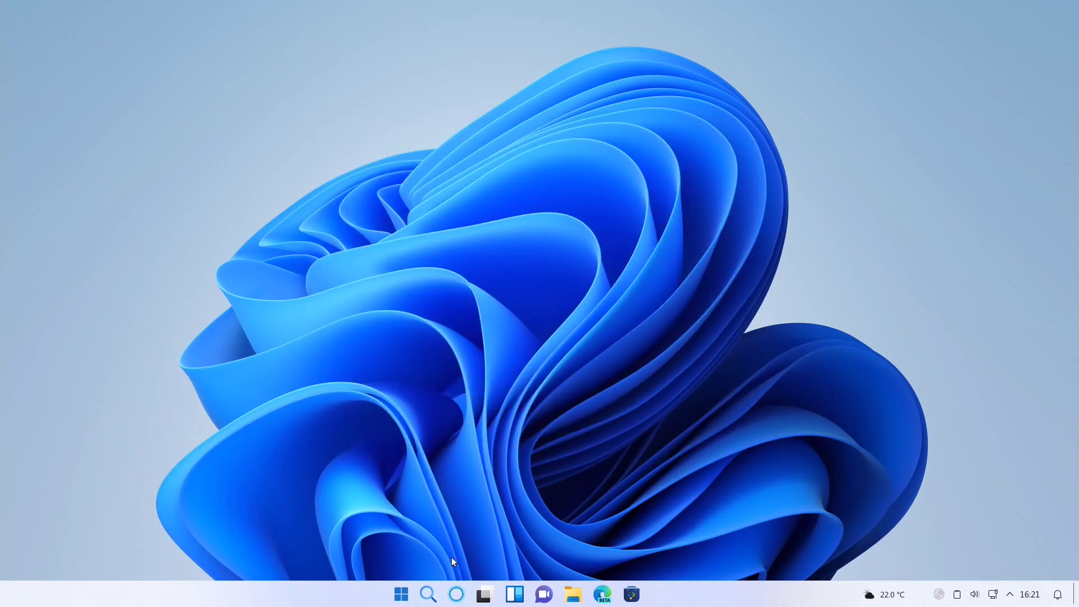
- Launch KCalc from the Utilities applications, view and close the calculator, and close the Discover software center after viewing its Featured page
{"action": "left_click", "coordinate": [433, 591]}
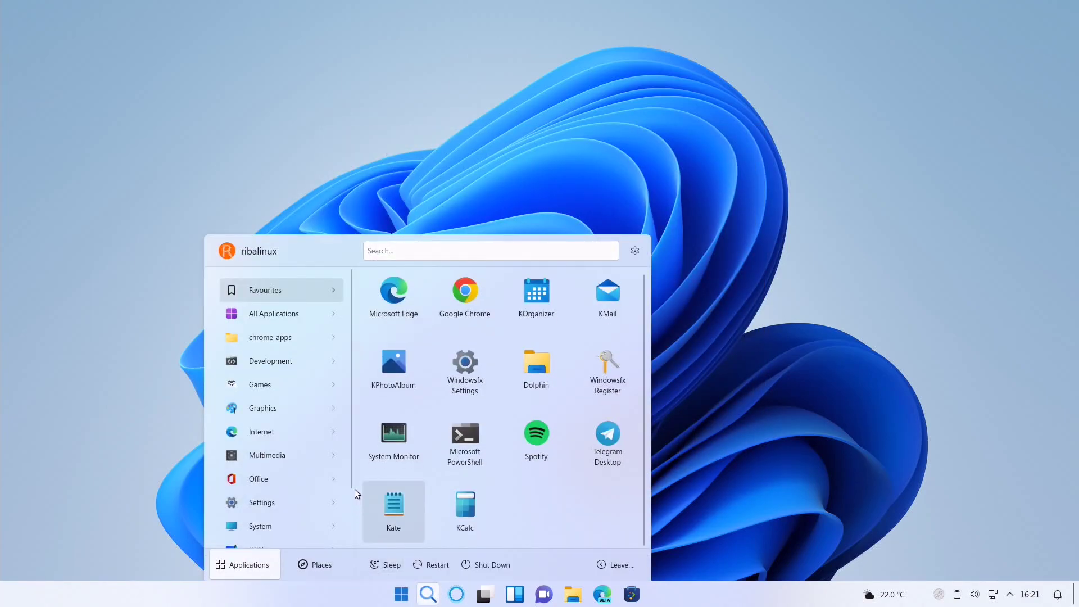
{"action": "scroll", "coordinate": [352, 477], "scroll_direction": "down", "scroll_amount": 3}
{"action": "mouse_move", "coordinate": [322, 471]}
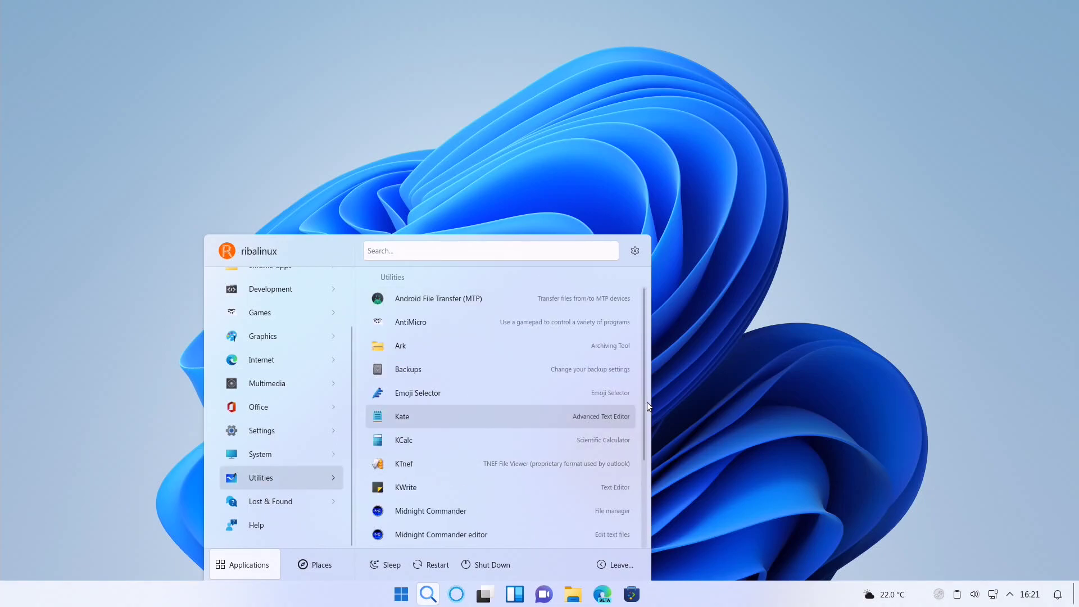
{"action": "scroll", "coordinate": [646, 403], "scroll_direction": "down", "scroll_amount": 3}
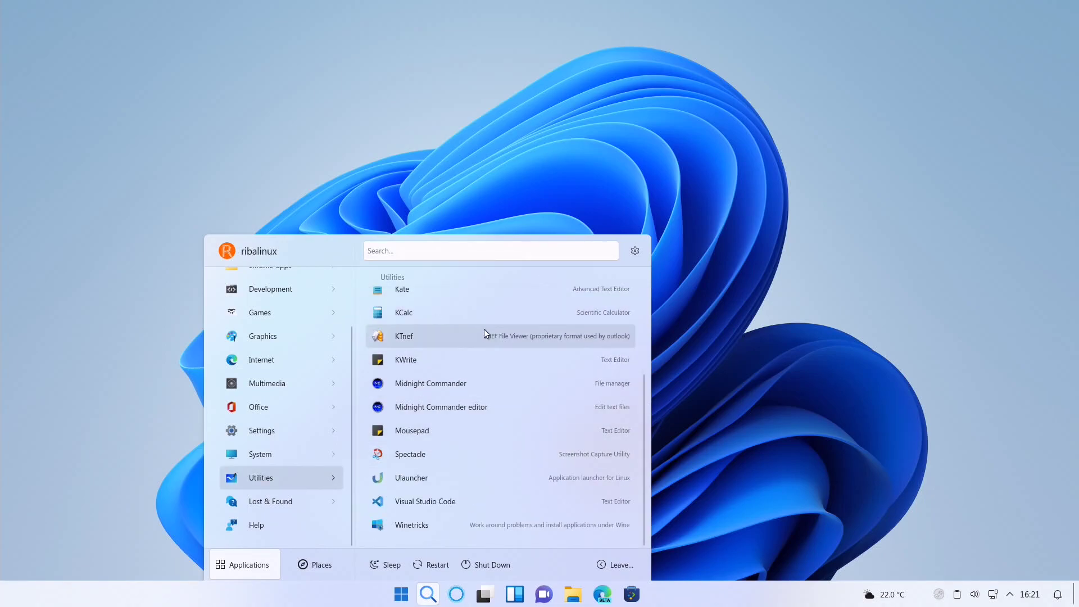
{"action": "left_click", "coordinate": [484, 311]}
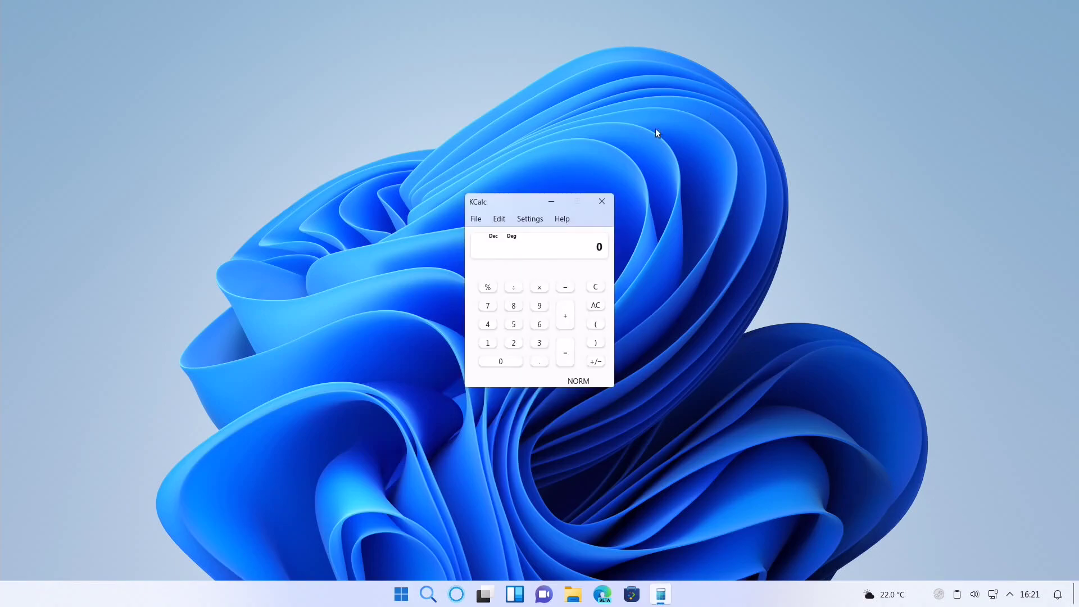
{"action": "left_click", "coordinate": [599, 206]}
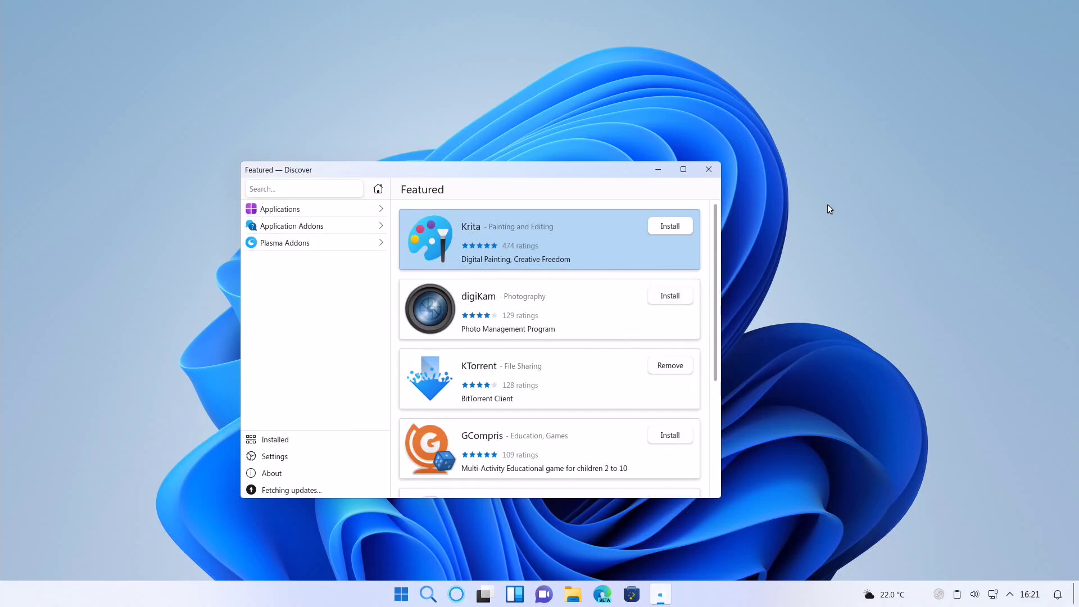
{"action": "left_click", "coordinate": [708, 170]}
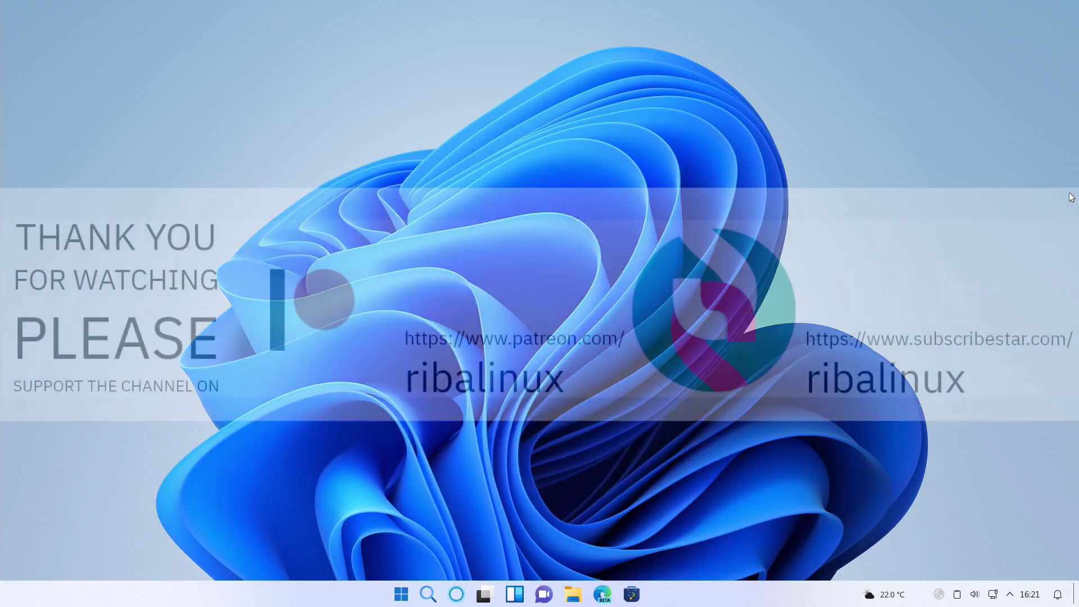